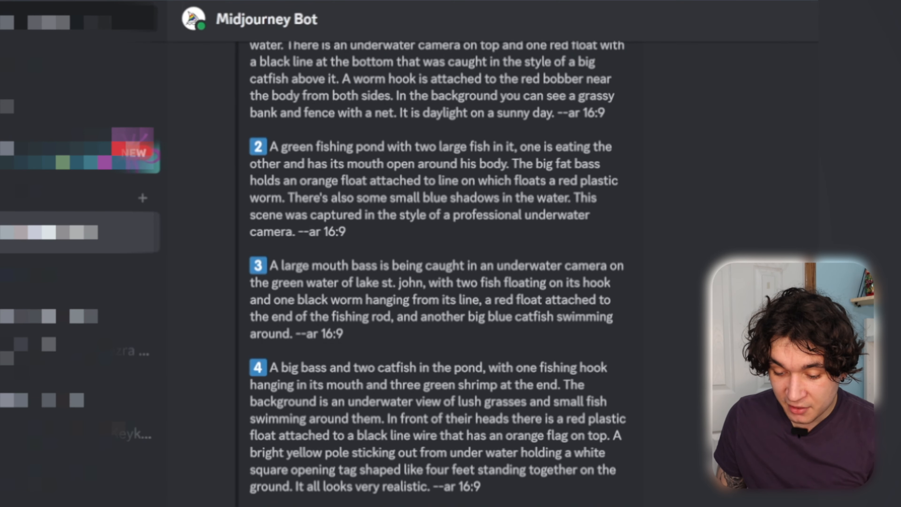
left_click_drag(347, 165, 487, 181)
left_click(493, 184)
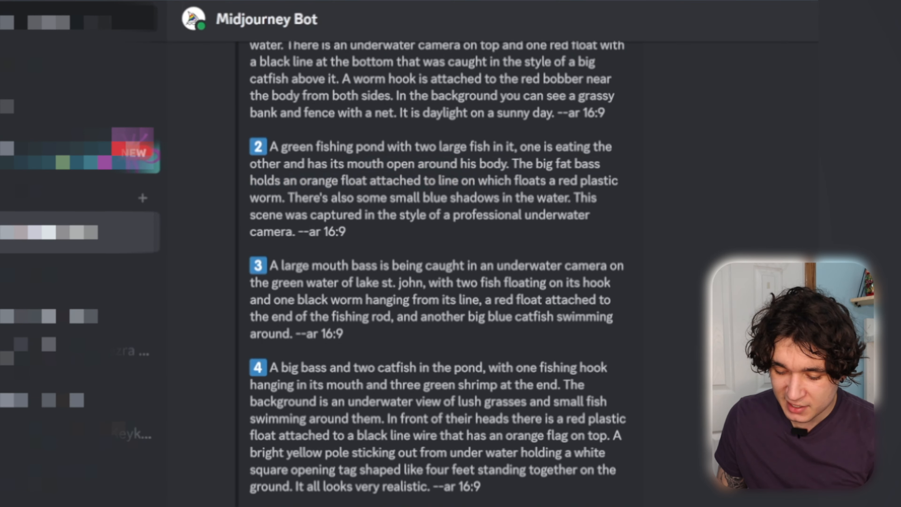
scroll(514, 182, "down", 1)
right_click(515, 181)
key("Escape")
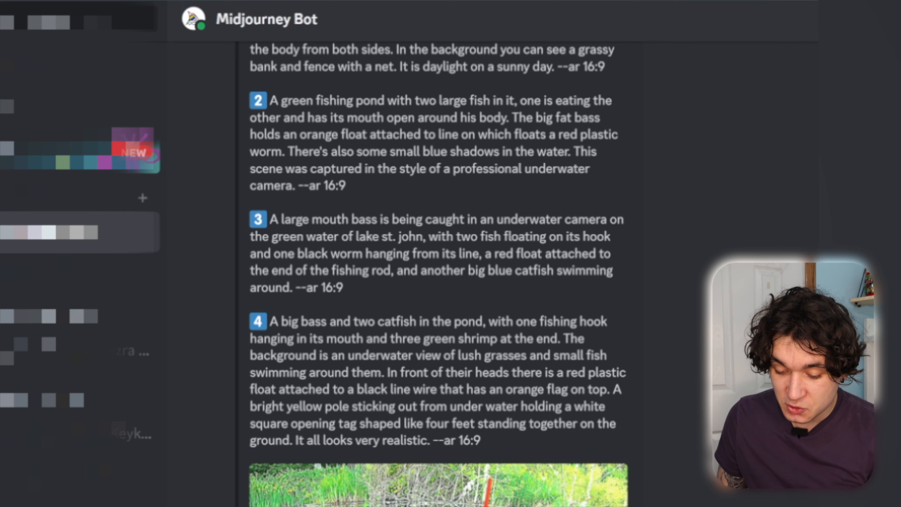
Copy the third suggested prompt, about the large mouth bass, and paste it as the prompt of an /imagine command.
left_click_drag(282, 219, 369, 291)
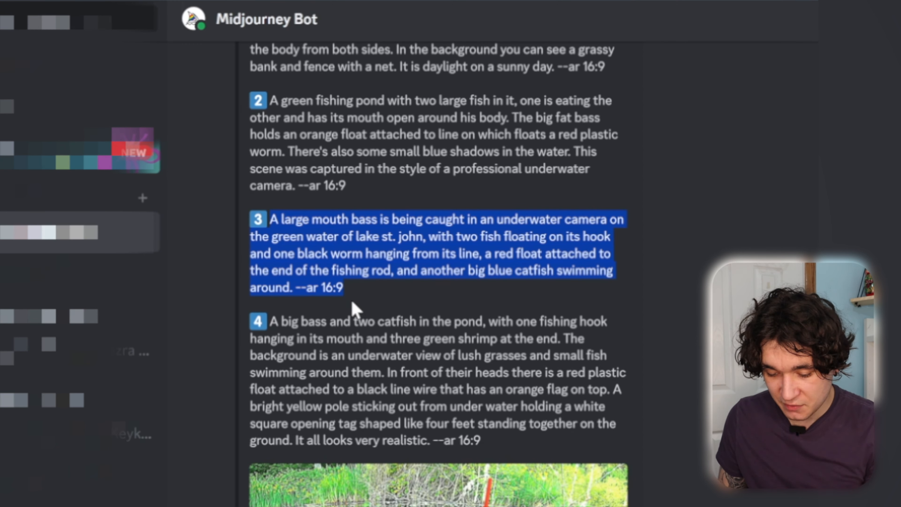
scroll(350, 304, "down", 1)
left_click(305, 420)
type("/i")
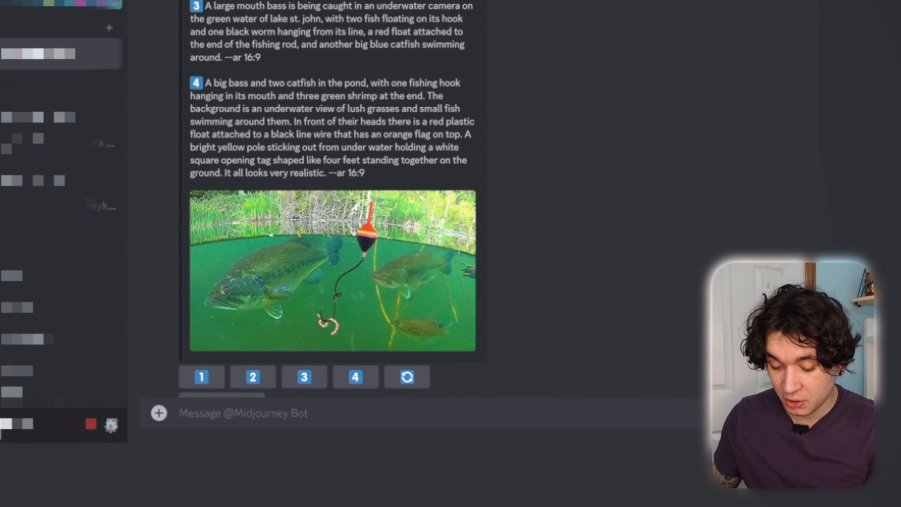
key("Tab")
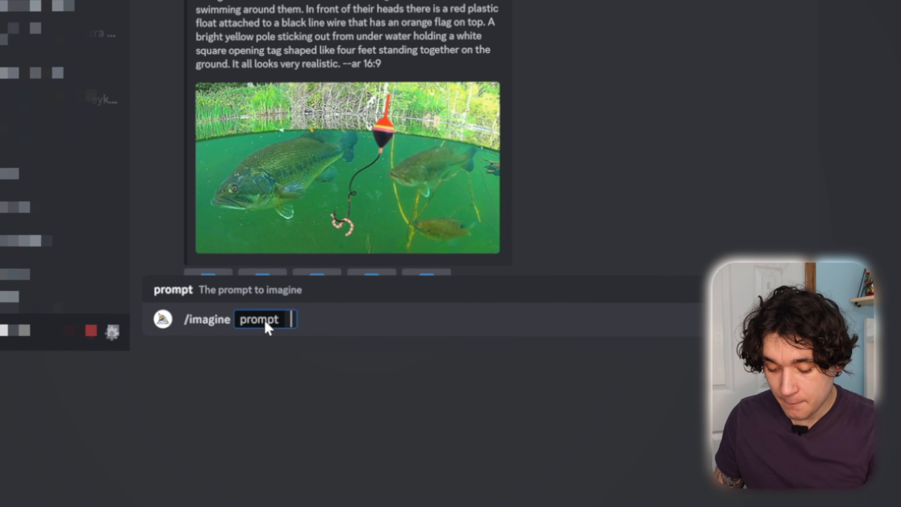
key("ctrl+v")
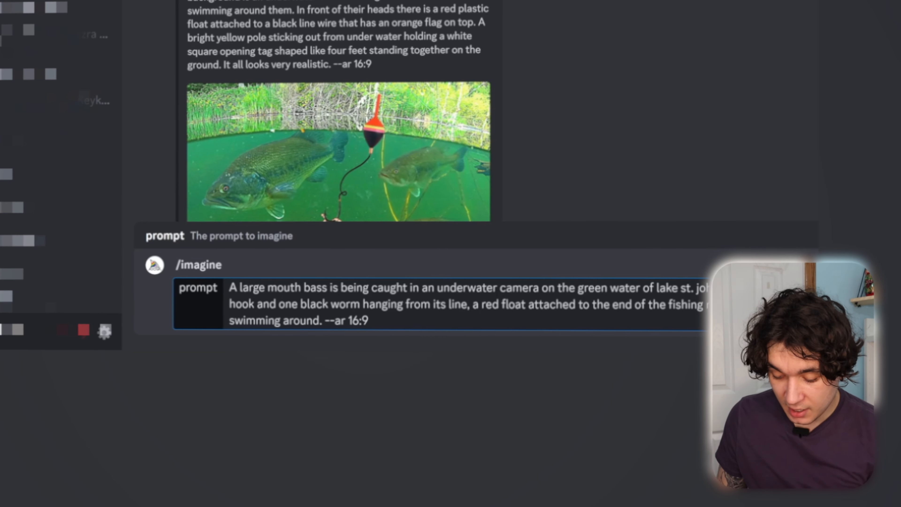
Shorten the prompt to "A large mouth bass is being caught in an underwater camera in green lake water --ar 16:9".
left_click_drag(539, 288, 552, 288)
key("BackSpace")
type("in")
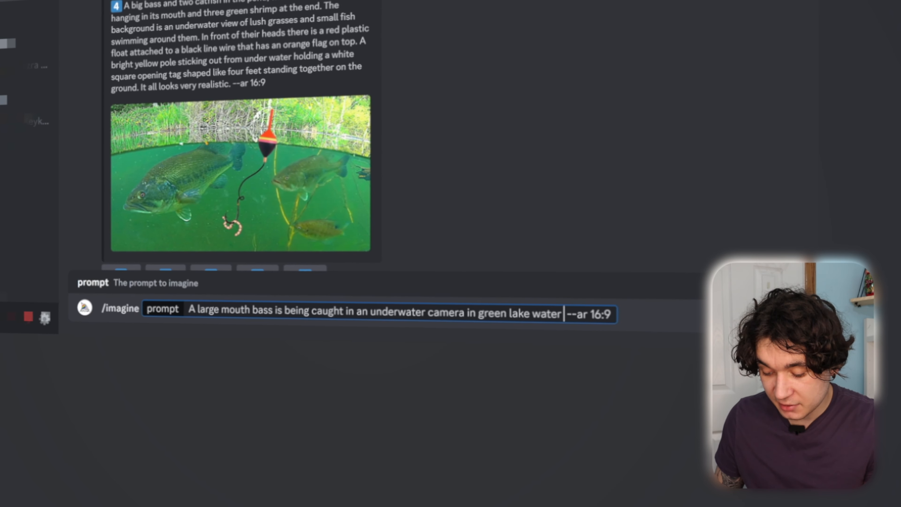
Add ", photorealistic, mrbeast thumbnail style" before the --ar 16:9 parameter and submit the prompt.
type(", photo")
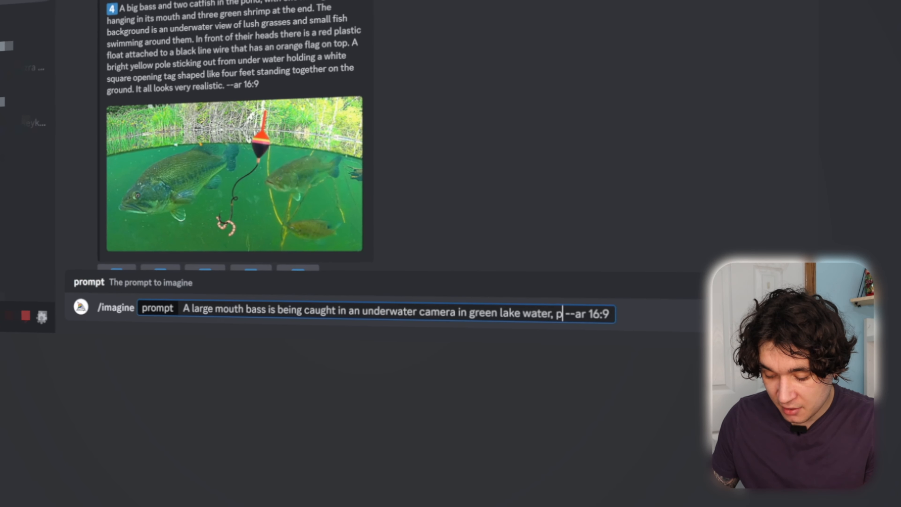
type("realistic, ")
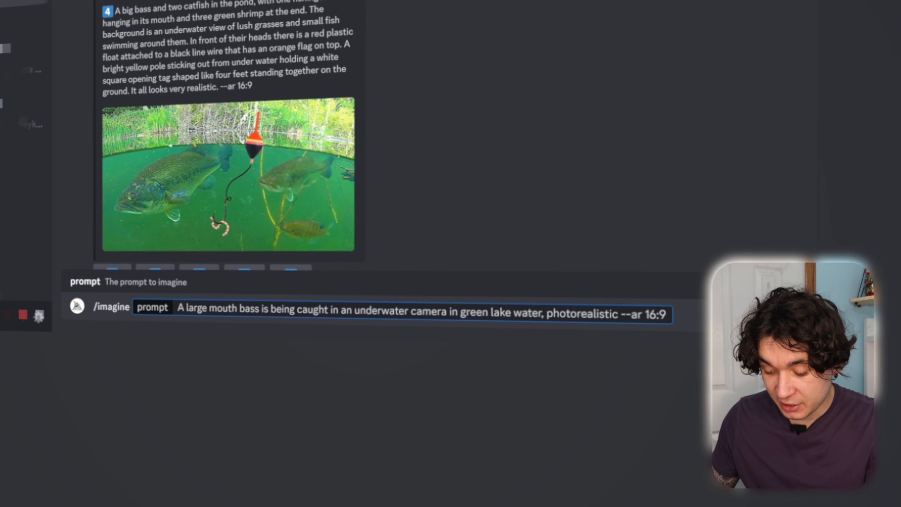
type("mrbeast thumbn")
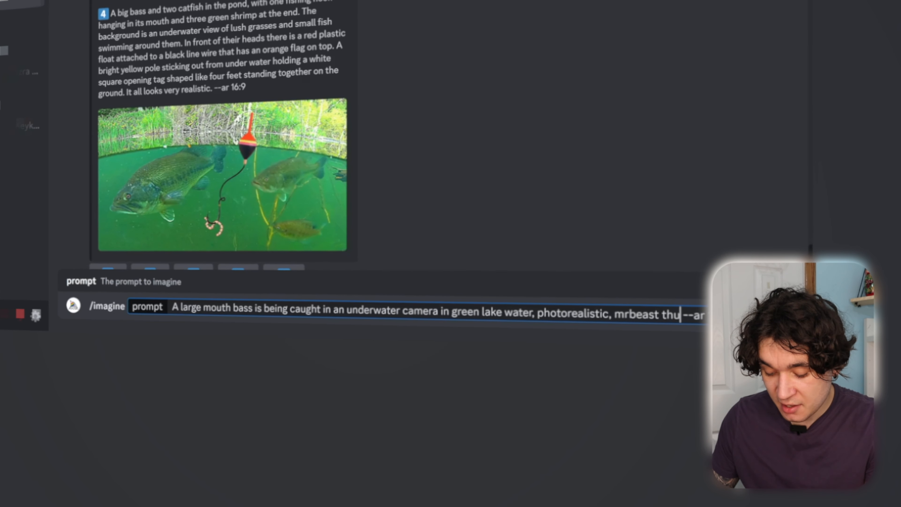
type("ail style")
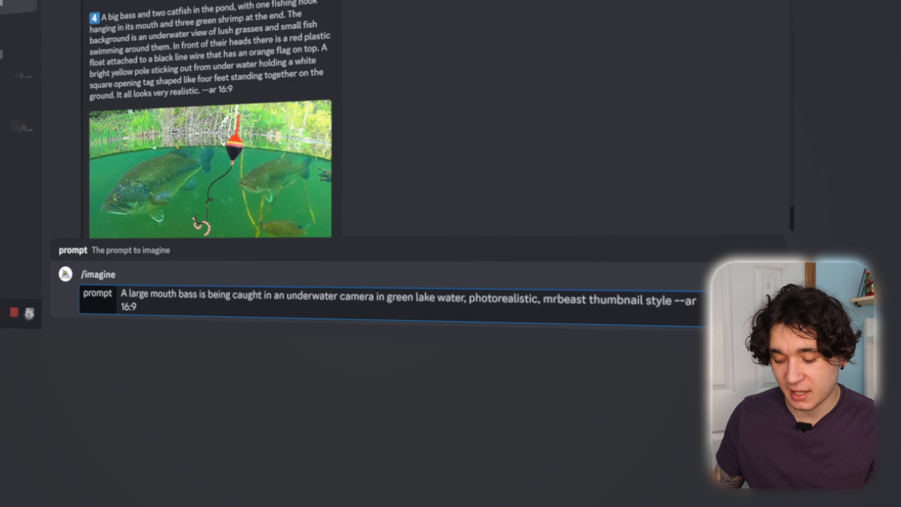
key("Return")
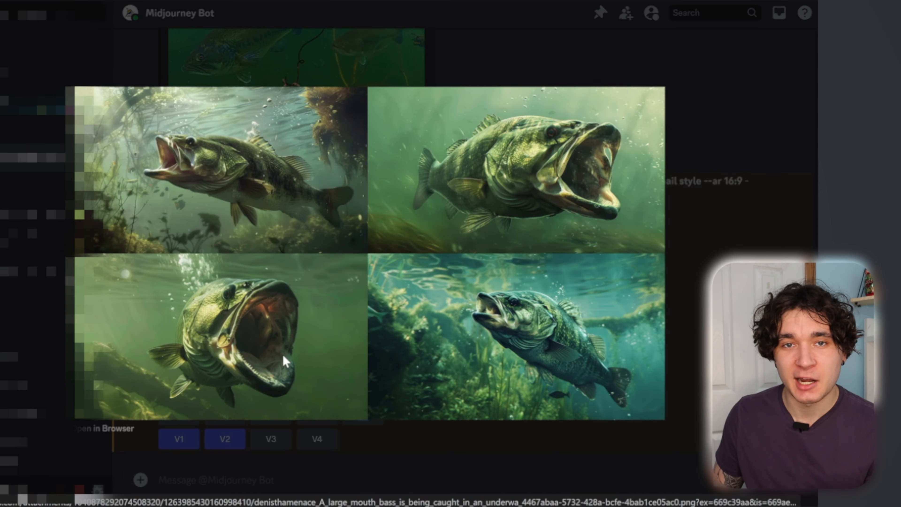
Generate variations of the third bass image and upscale the second image of the new grid.
key("Escape")
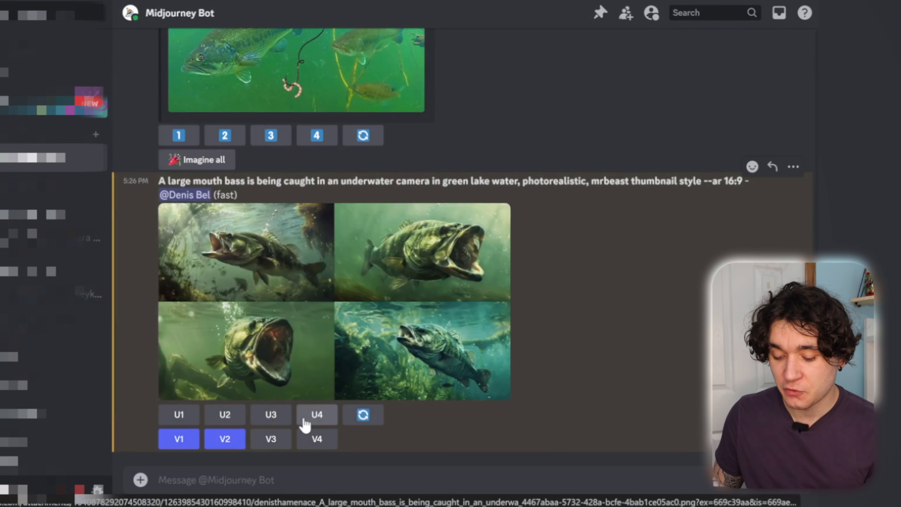
left_click(272, 440)
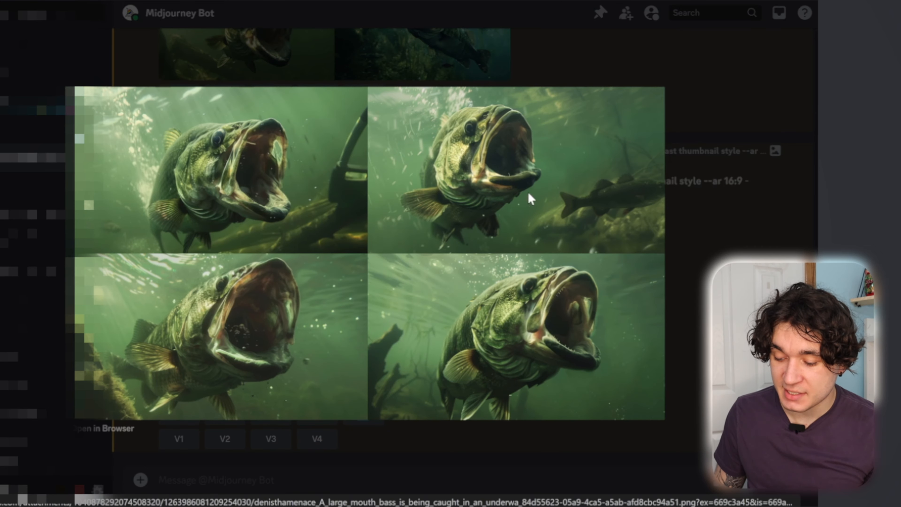
key("Escape")
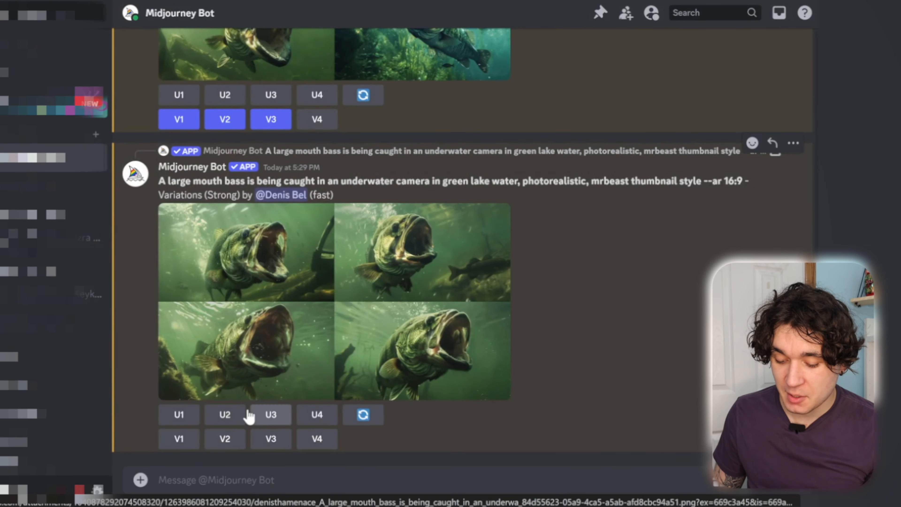
left_click(225, 415)
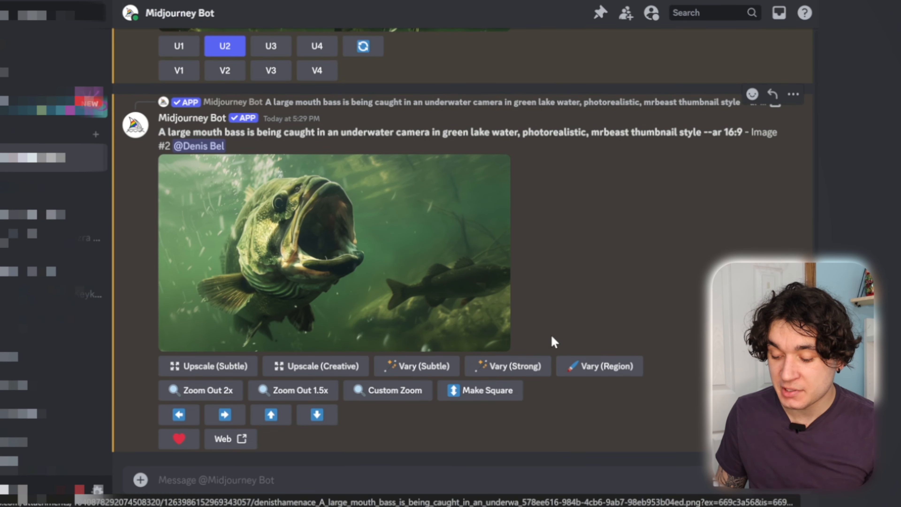
Start a region variation of the upscaled bass, lasso the whole area in front of its mouth and clear the existing prompt.
left_click(602, 371)
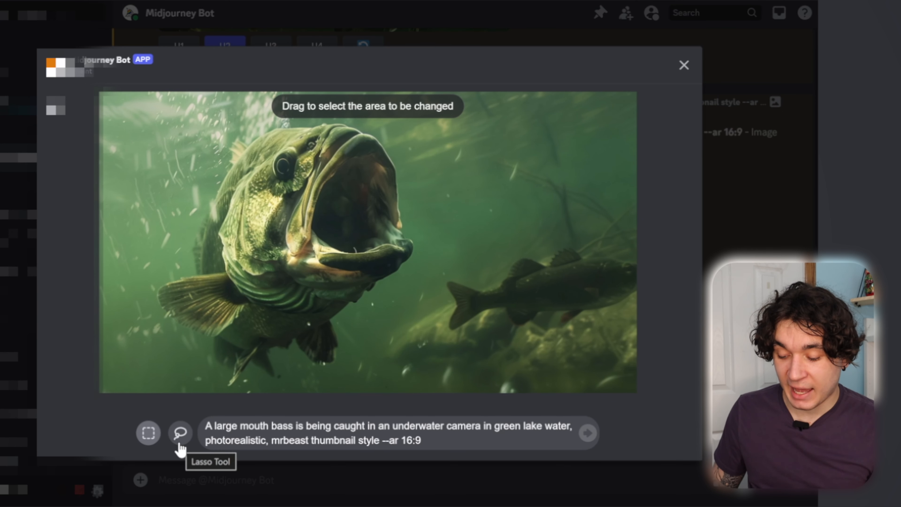
left_click(180, 442)
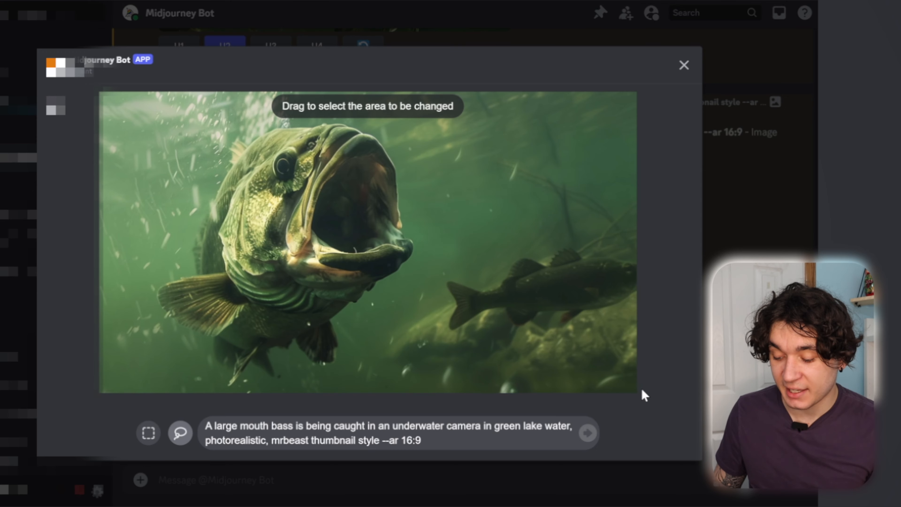
mouse_move(645, 390)
left_mouse_down()
mouse_move(450, 384)
mouse_move(411, 363)
mouse_move(408, 342)
left_mouse_up()
mouse_move(397, 308)
left_mouse_down()
mouse_move(435, 257)
mouse_move(435, 232)
mouse_move(392, 107)
mouse_move(446, 74)
mouse_move(544, 55)
mouse_move(643, 91)
left_mouse_up()
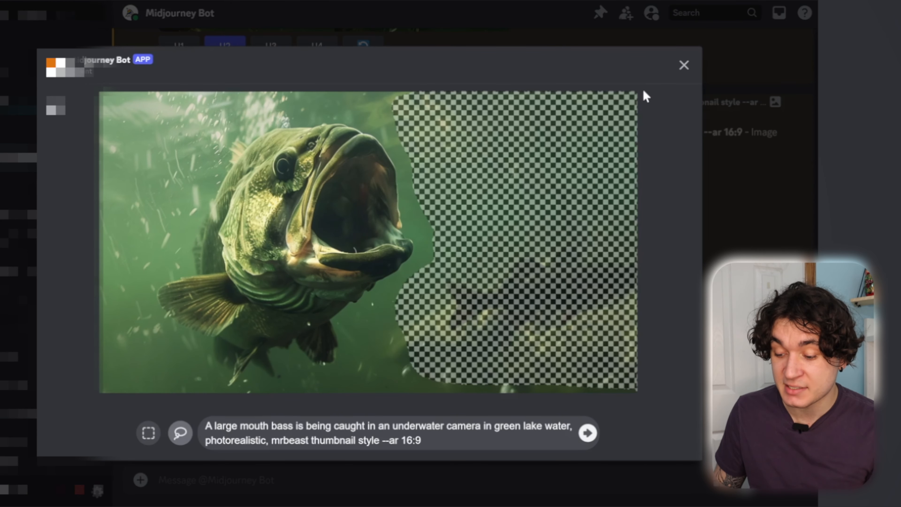
left_click_drag(689, 118, 688, 118)
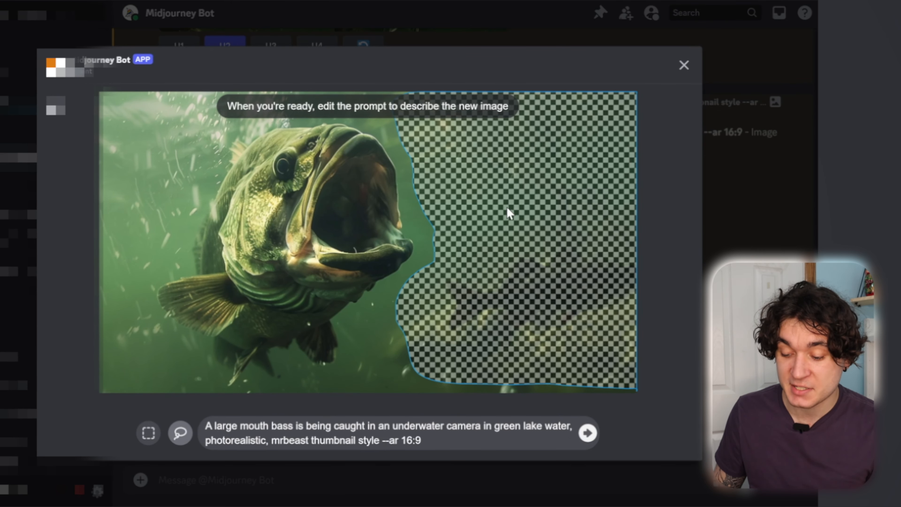
mouse_move(433, 220)
left_mouse_down()
mouse_move(419, 237)
mouse_move(442, 322)
mouse_move(195, 447)
mouse_move(210, 445)
left_mouse_up()
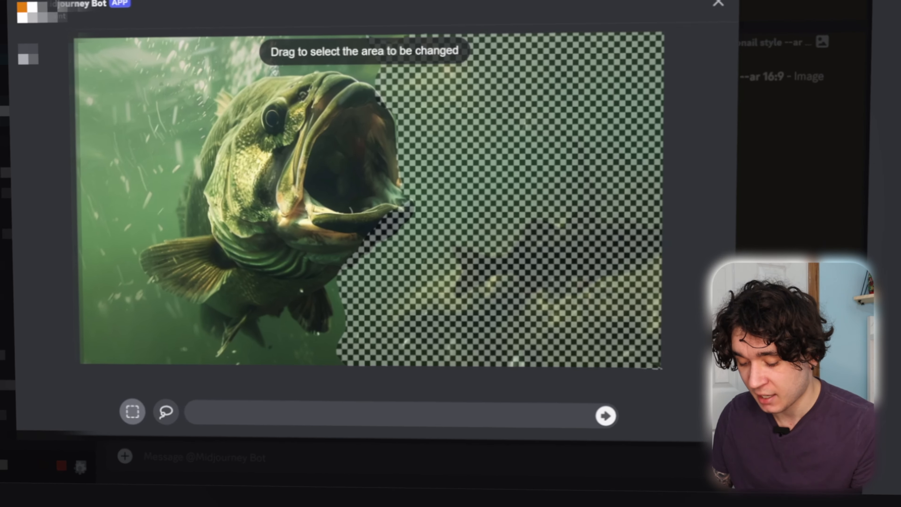
Submit the region variation with the prompt "fish chasing a pizza slice thats on a hook and fishing line pulling it to the right, underwater, photorealistic".
type("fish chasing a pizza slice thats on a hook and fi")
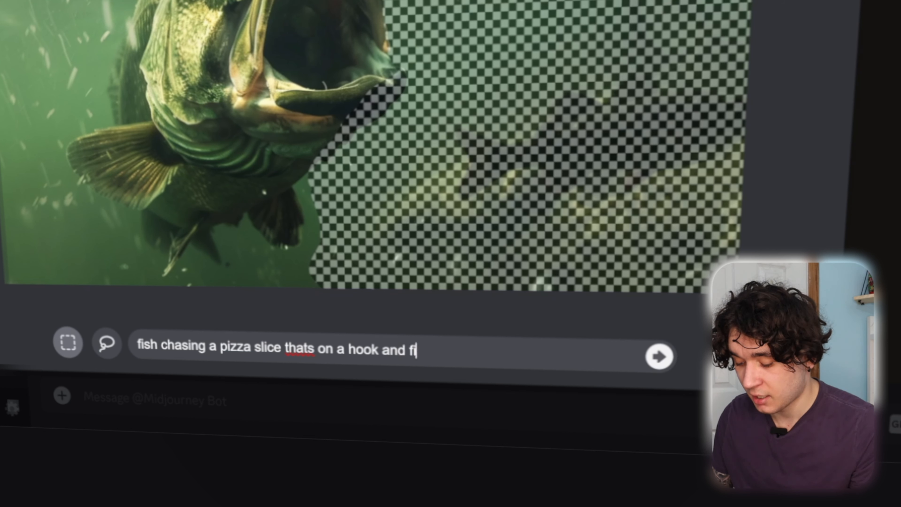
type("shing line pulling it to the right,")
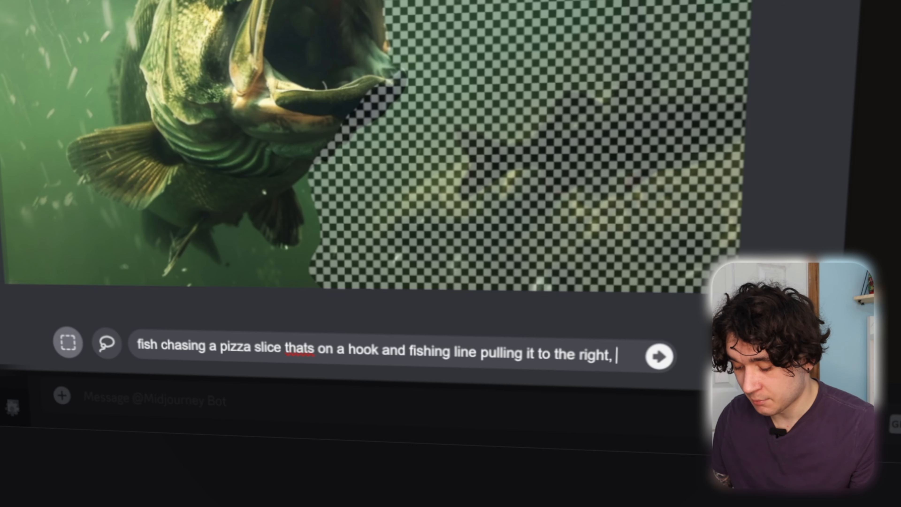
type(" underwater, phot")
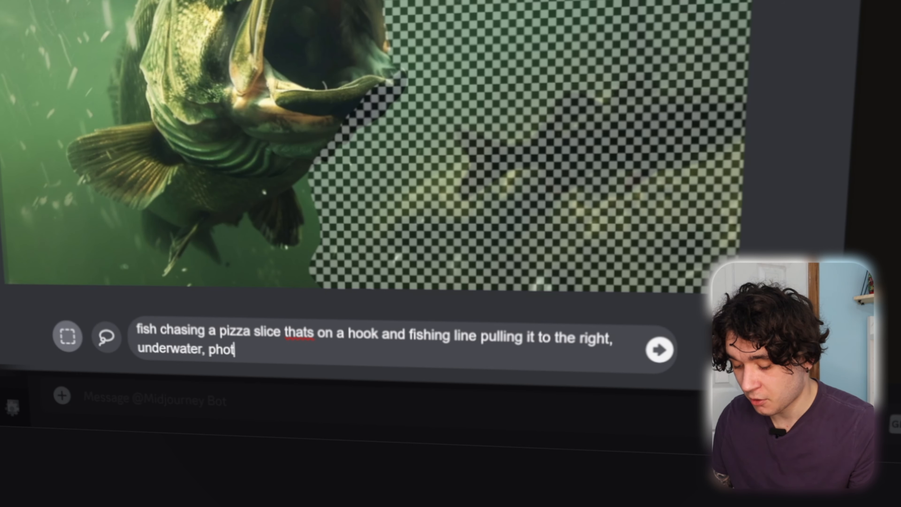
type("orealistic")
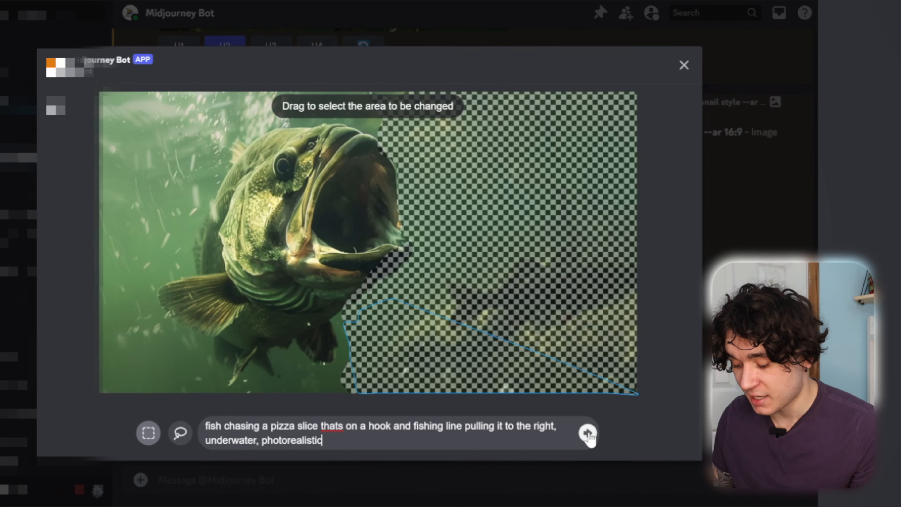
left_click(588, 434)
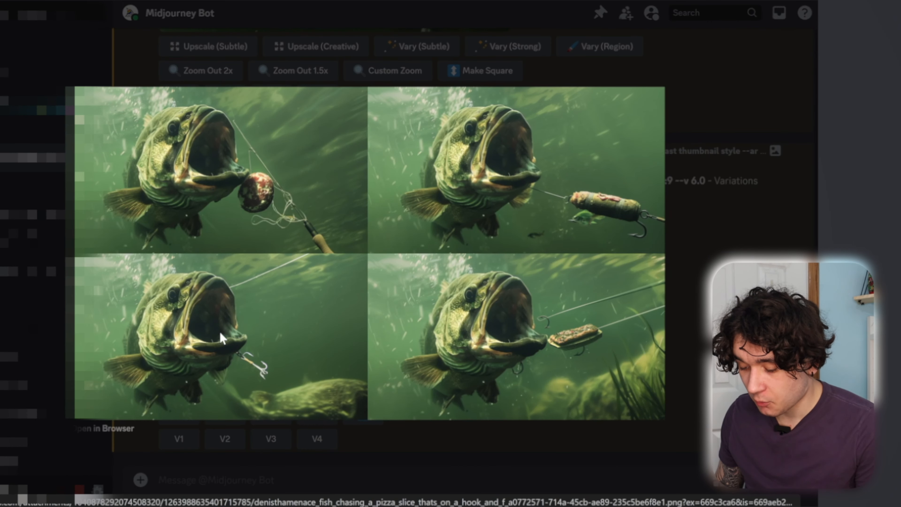
Reopen the upscaled bass's region variation and resubmit it with the prompt "fish chasing a pizza slice thats on a hook and line, underwater, photorealistic".
key("Escape")
scroll(607, 274, "up", 3)
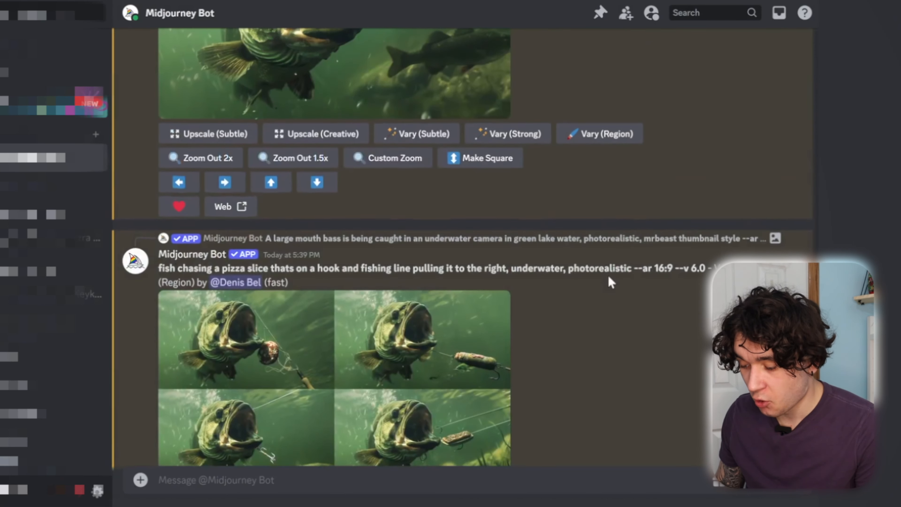
left_click(597, 143)
left_click_drag(440, 379, 406, 379)
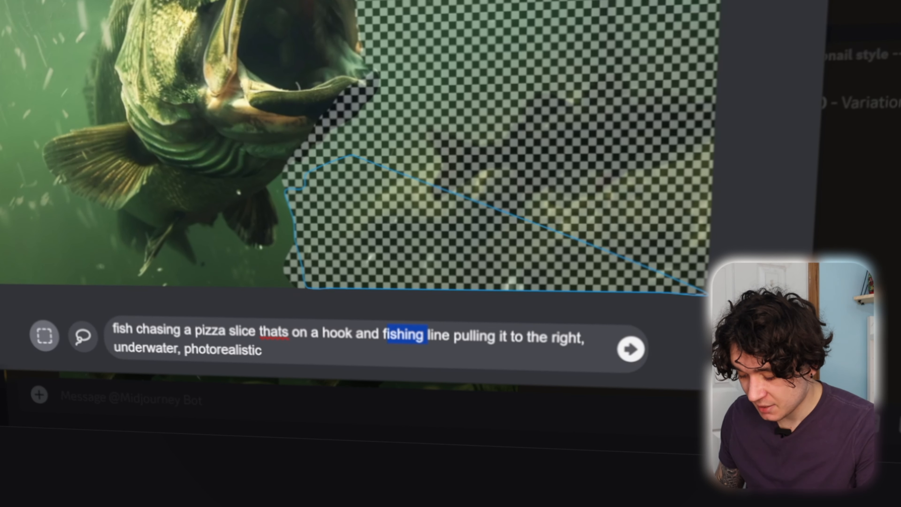
key("BackSpace")
key("BackSpace")
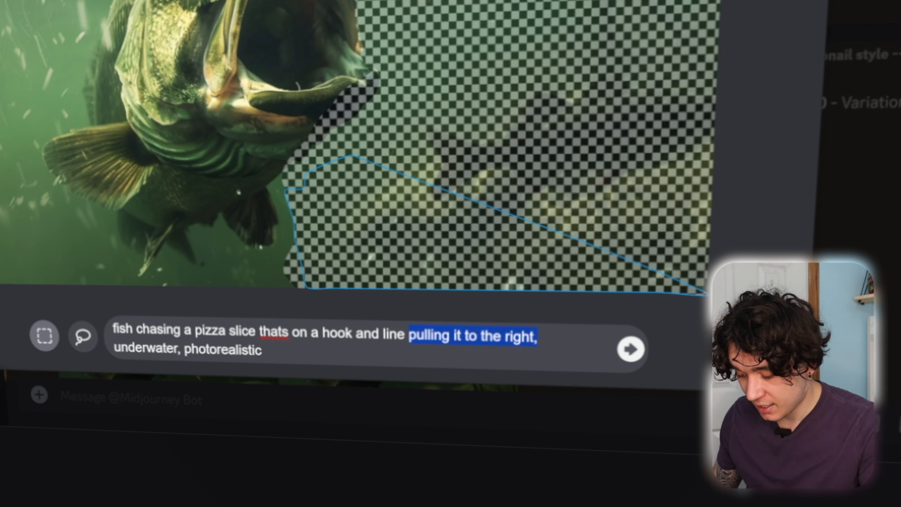
key("BackSpace")
type(",")
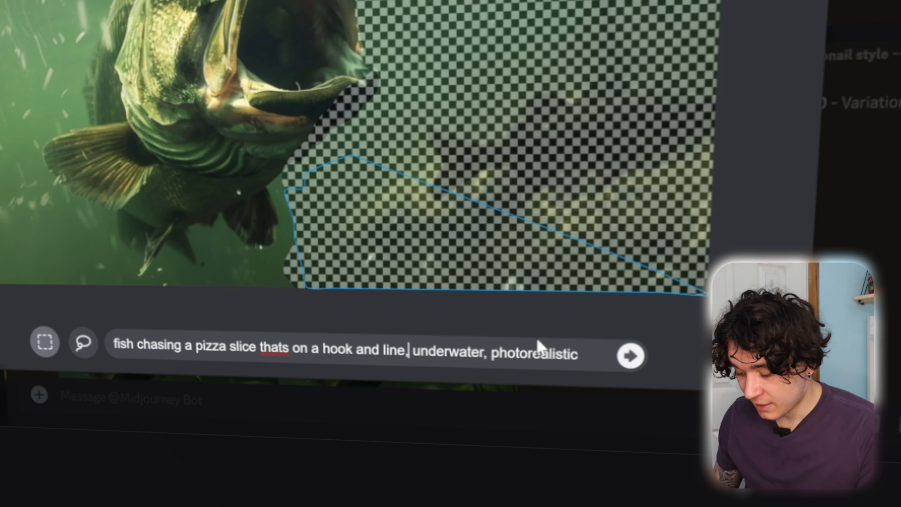
left_click(631, 356)
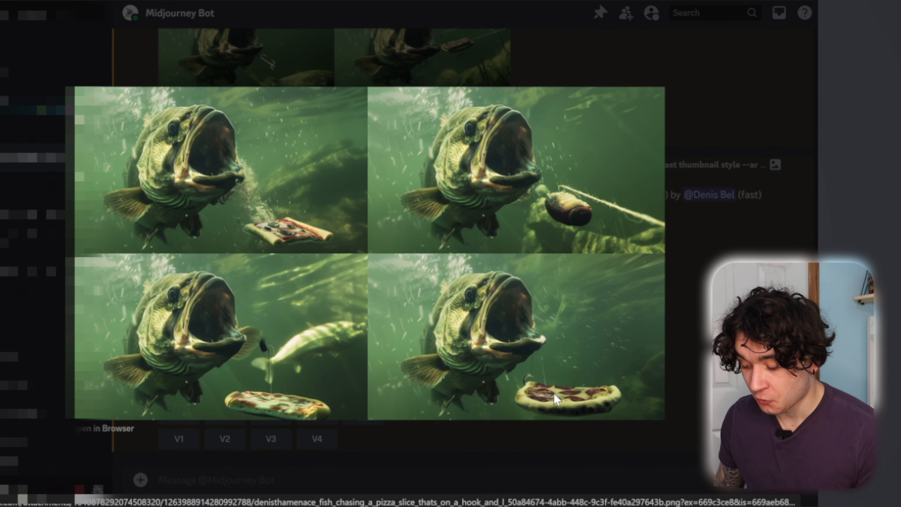
Generate variations of the fourth pizza image, reroll the resulting grid and check the new images enlarged.
key("Escape")
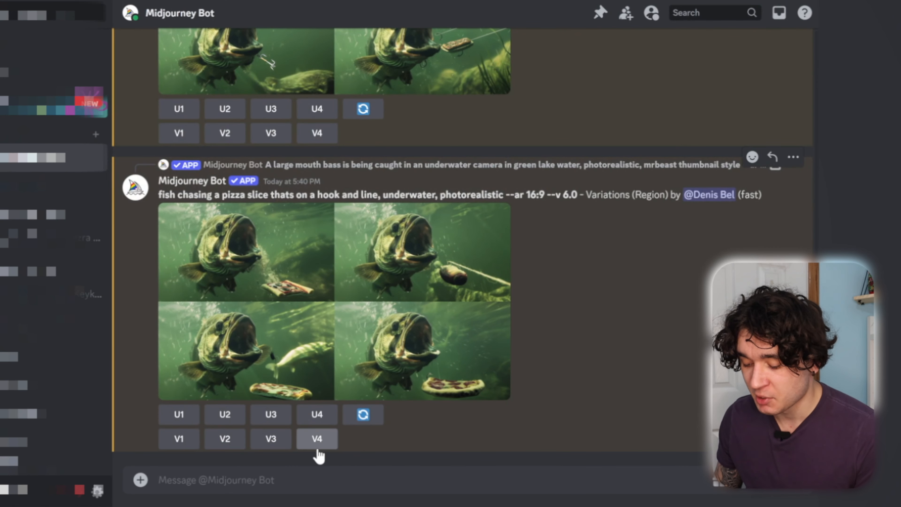
left_click(316, 444)
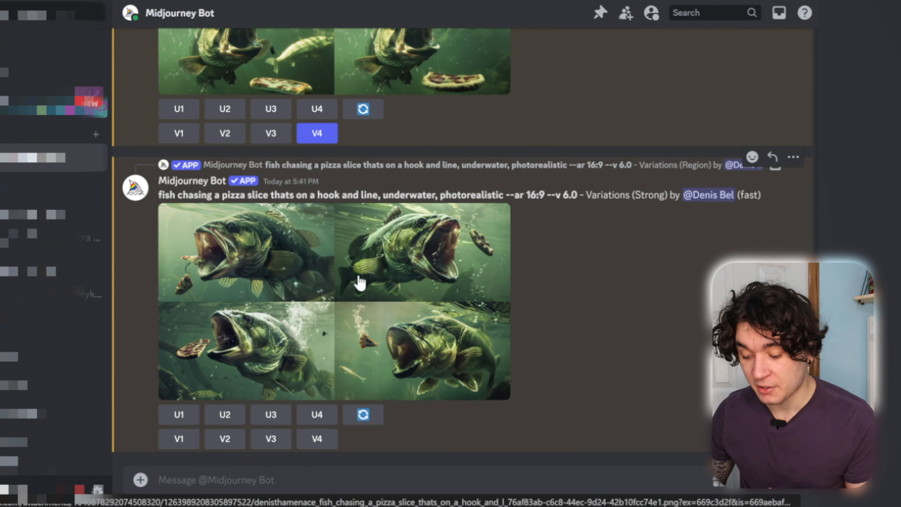
left_click(369, 418)
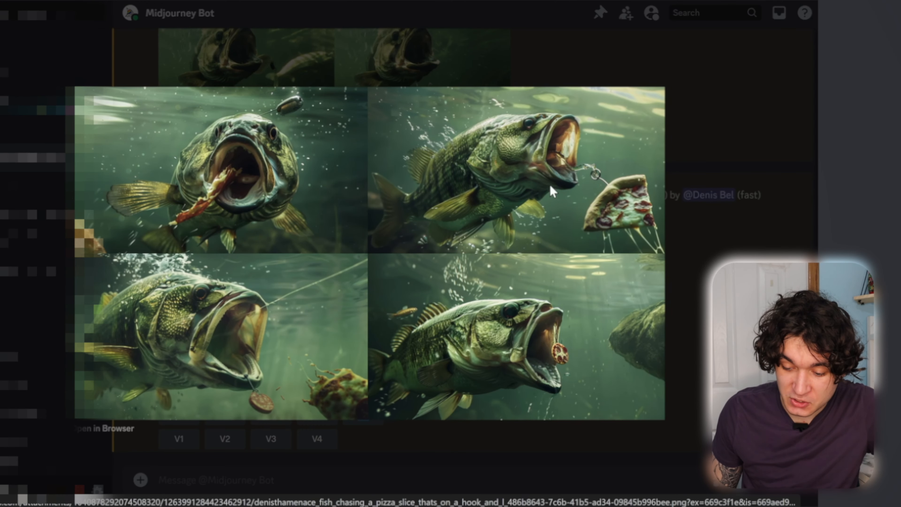
key("Escape")
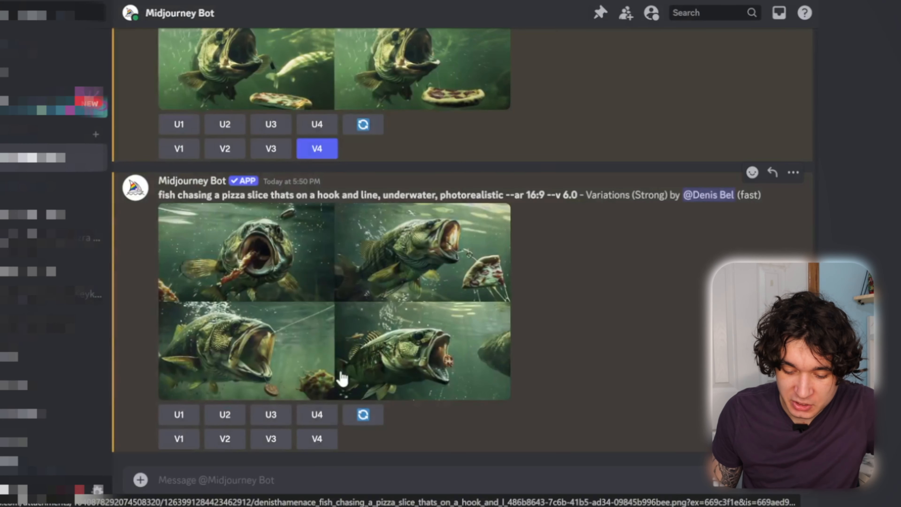
Upscale the second pizza image and generate a region variation of the hook area between the bass's mouth and the slice.
left_click(225, 415)
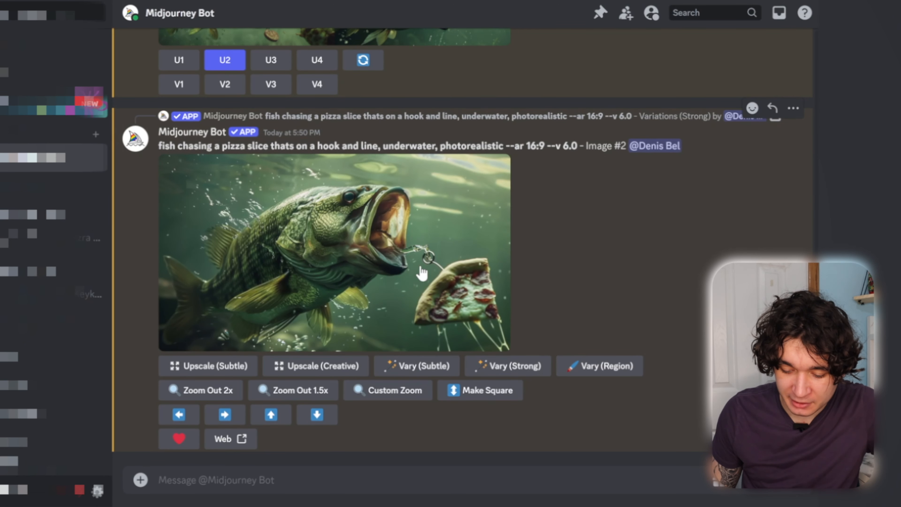
left_click(582, 368)
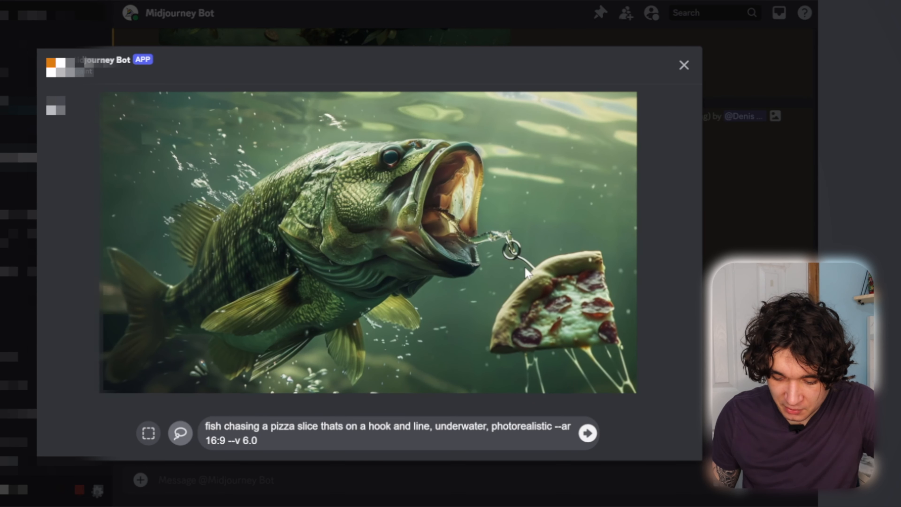
mouse_move(541, 257)
left_mouse_down()
mouse_move(488, 214)
mouse_move(624, 151)
mouse_move(542, 253)
mouse_move(592, 245)
left_mouse_up()
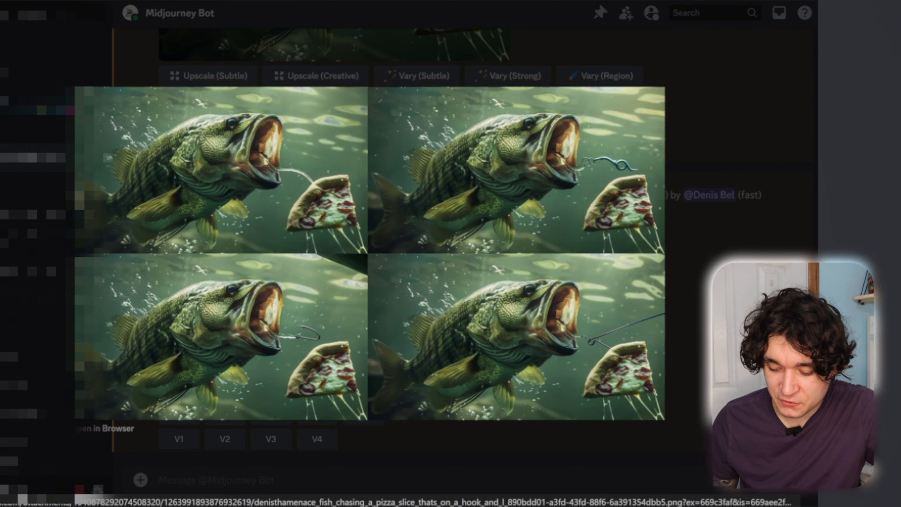
Close the enlarged region-variation grid and upscale its fourth image.
key("Escape")
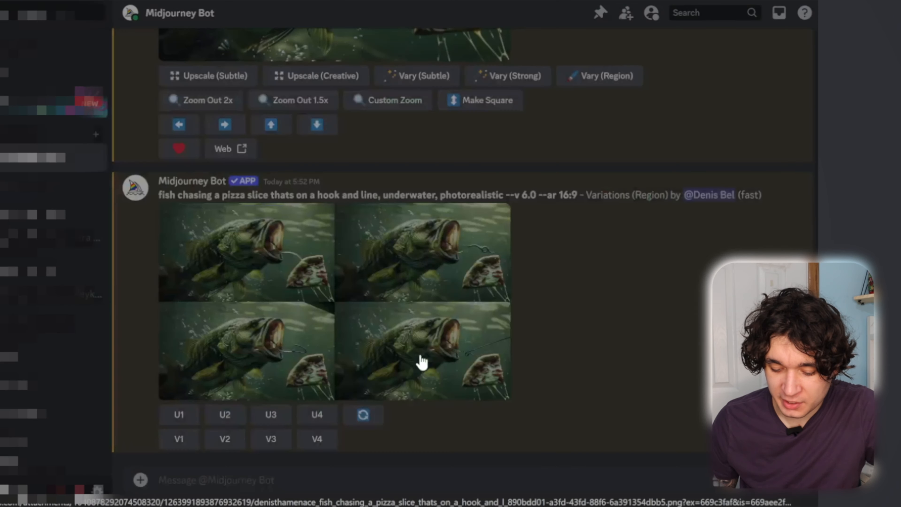
left_click(312, 417)
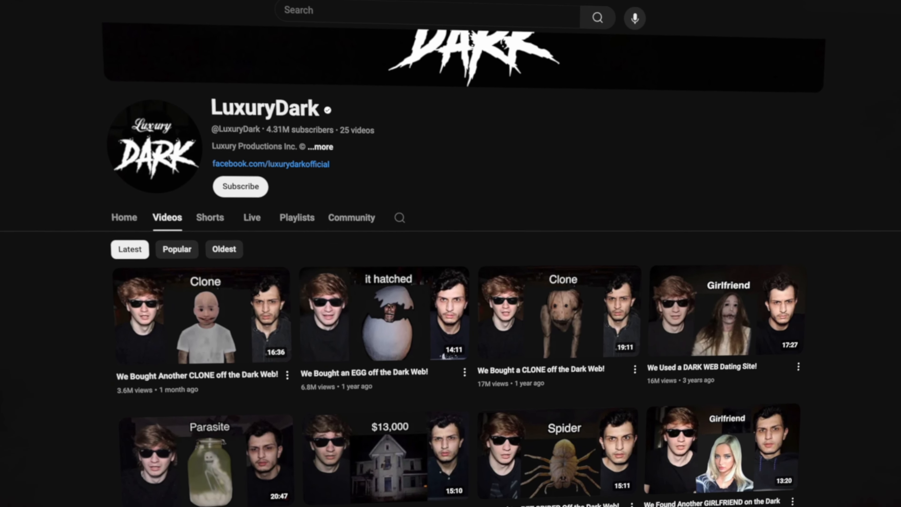
Look through the latest videos and thumbnails of the LuxuryDark channel on YouTube.
scroll(450, 270, "down", 1)
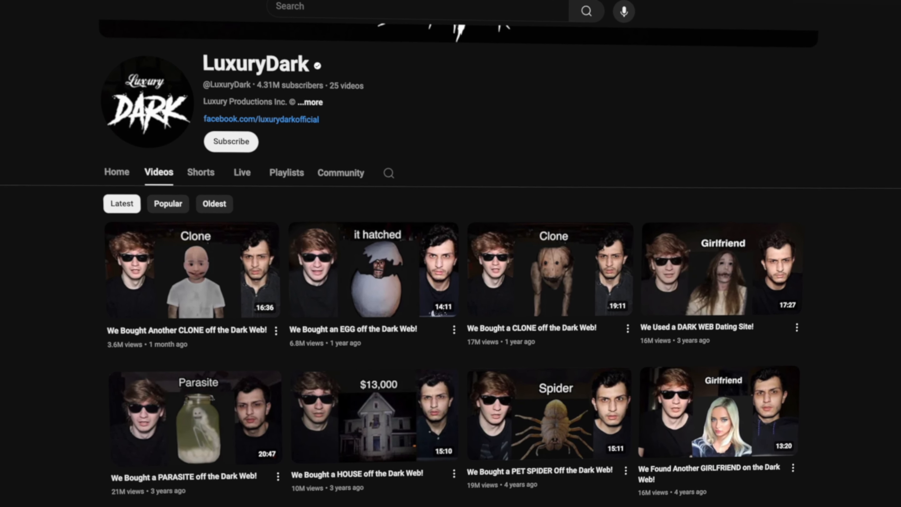
scroll(451, 270, "down", 1)
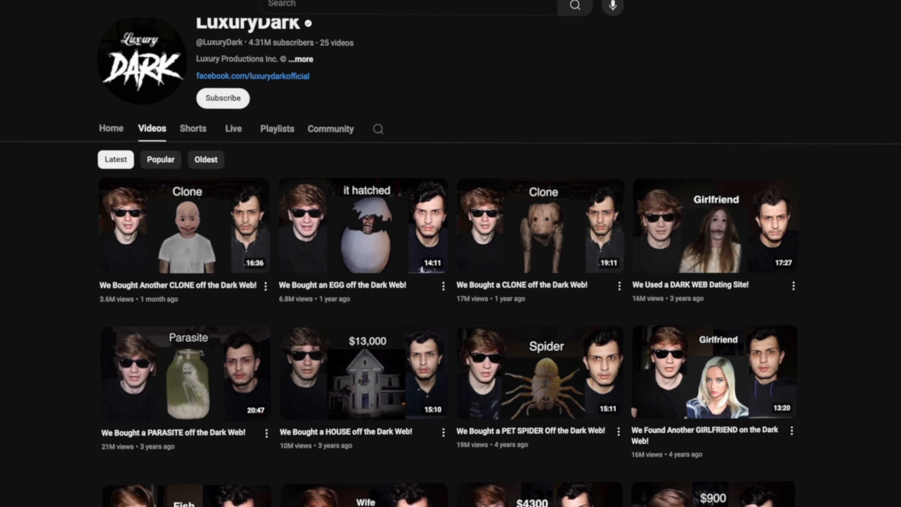
scroll(450, 270, "down", 1)
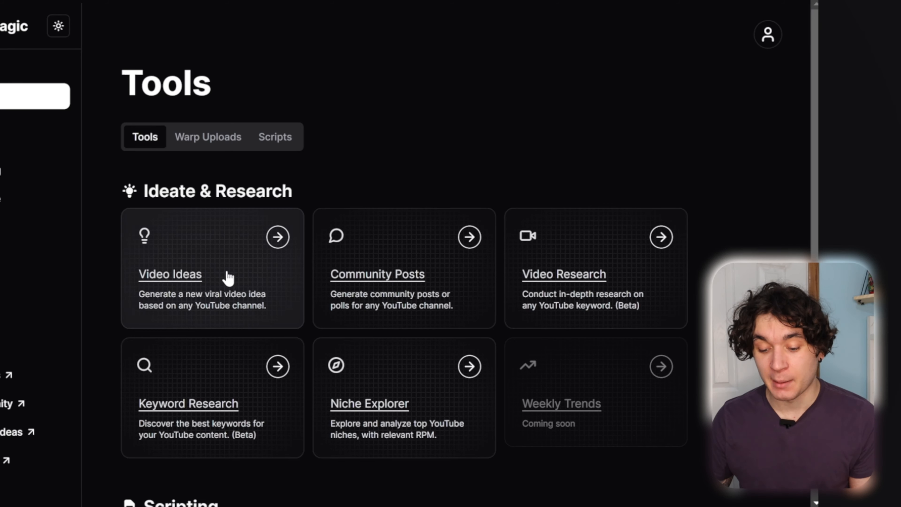
left_click(229, 279)
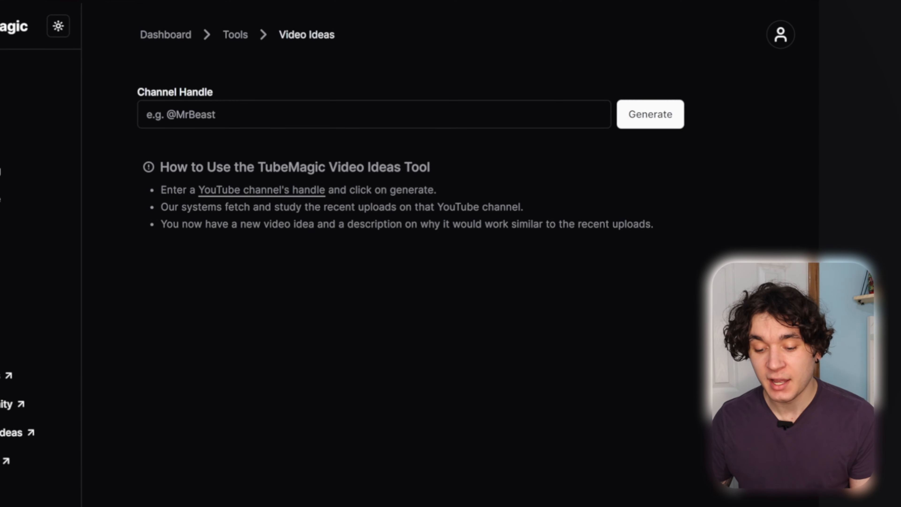
left_click(248, 113)
type("@luxurydark")
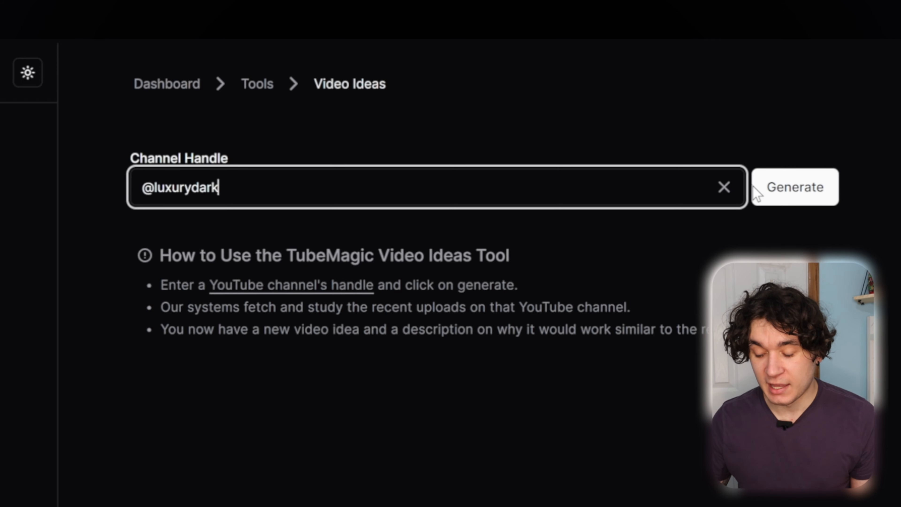
left_click(776, 189)
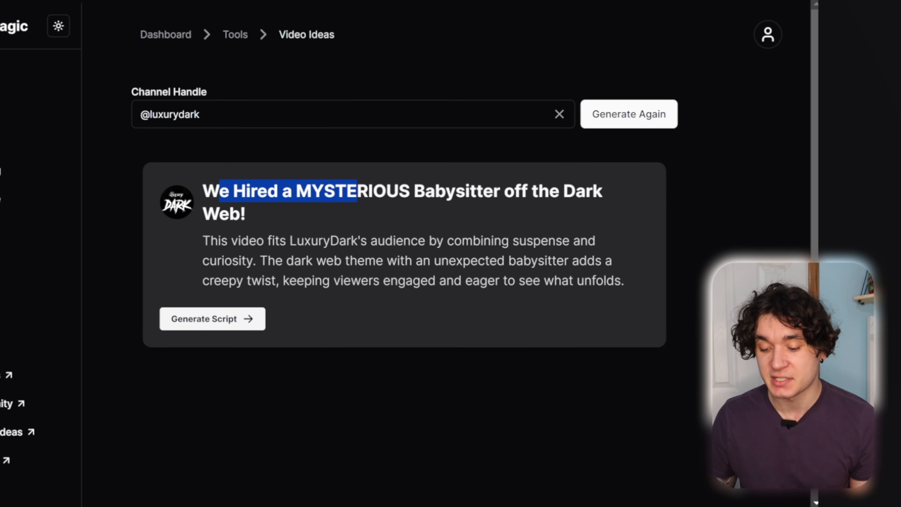
Generate further video ideas for the same channel handle.
left_click(503, 213)
left_click(625, 119)
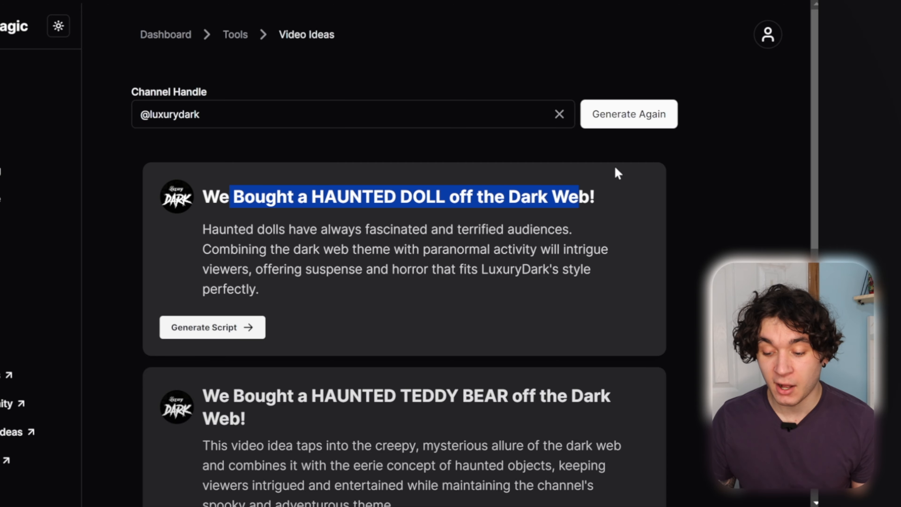
left_click(629, 120)
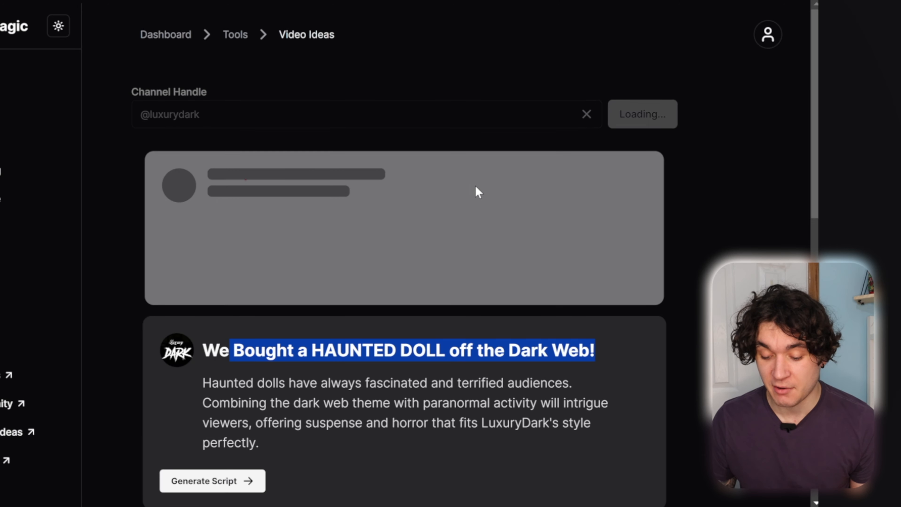
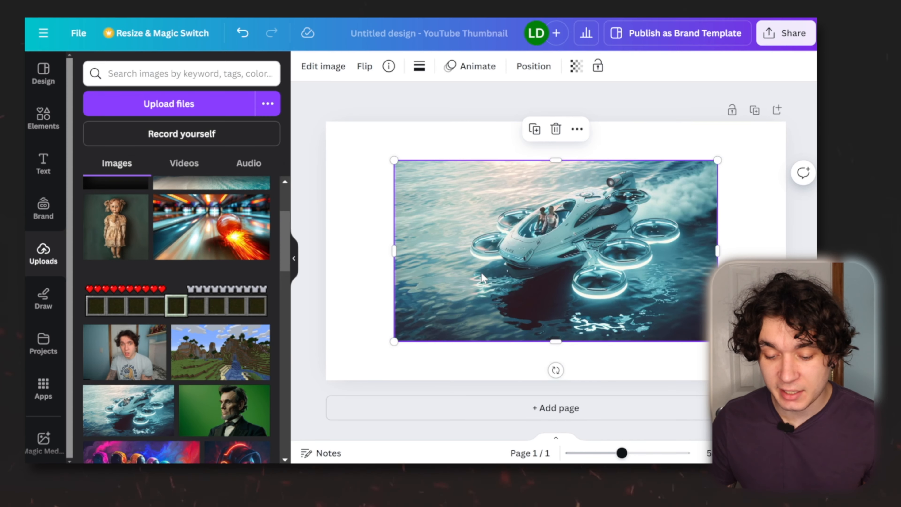
In Canva, enlarge the flying craft image to fill the page and set its contrast to 42 and brightness to -8.
left_click_drag(648, 302, 786, 379)
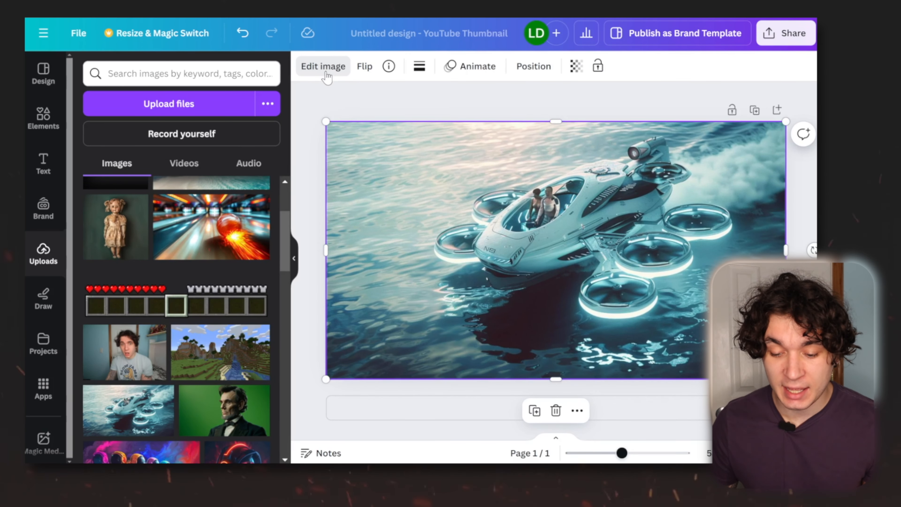
left_click(333, 75)
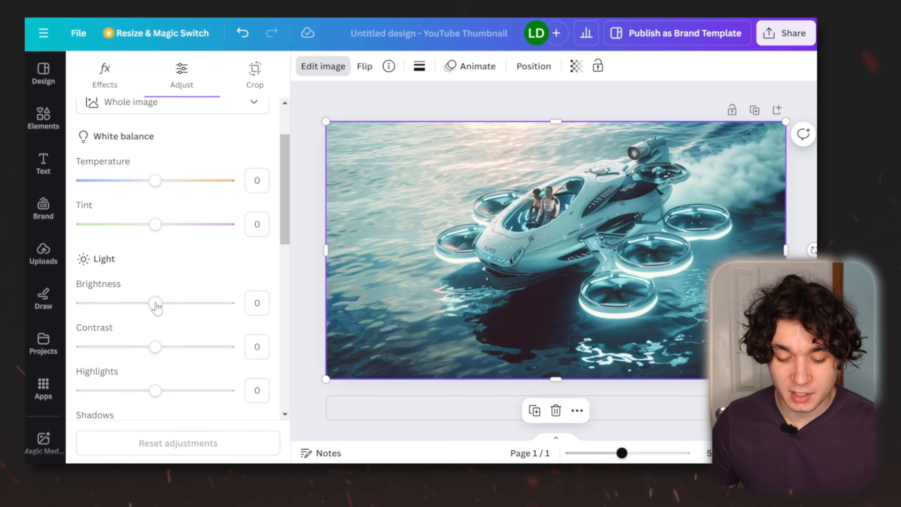
left_click_drag(167, 308, 186, 309)
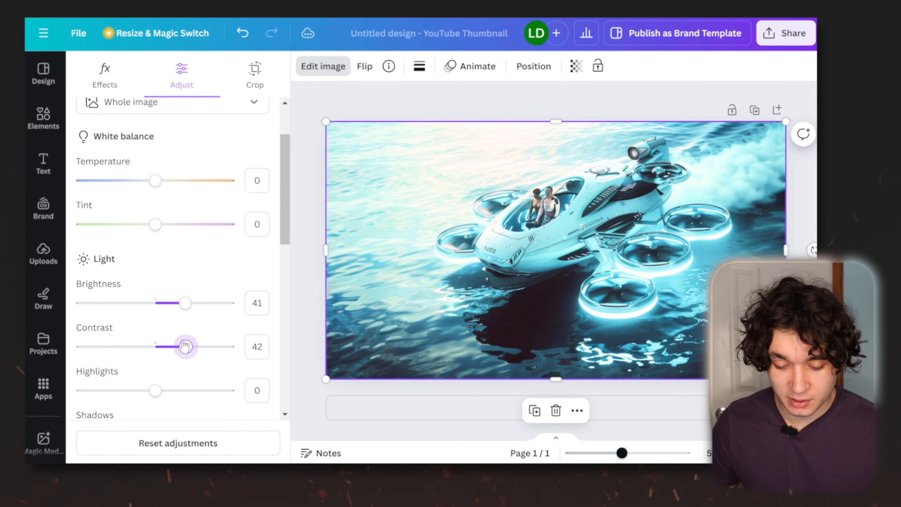
left_click_drag(188, 305, 150, 304)
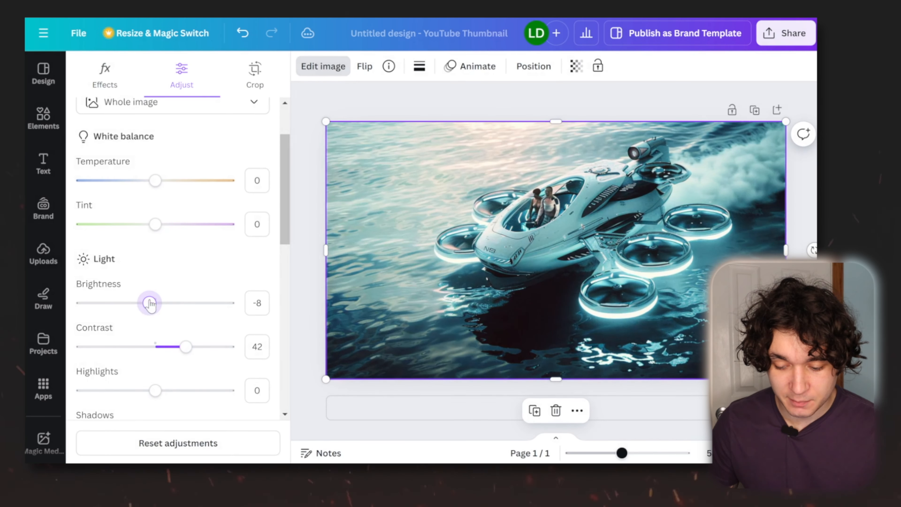
Set the craft image's saturation to 30, vibrance to 23 and sharpness to 34.
scroll(135, 361, "down", 9)
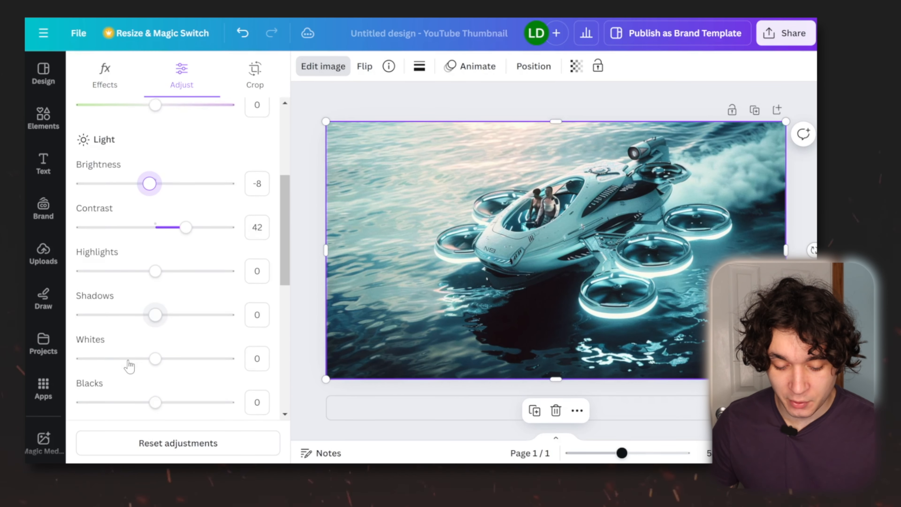
scroll(128, 361, "down", 1)
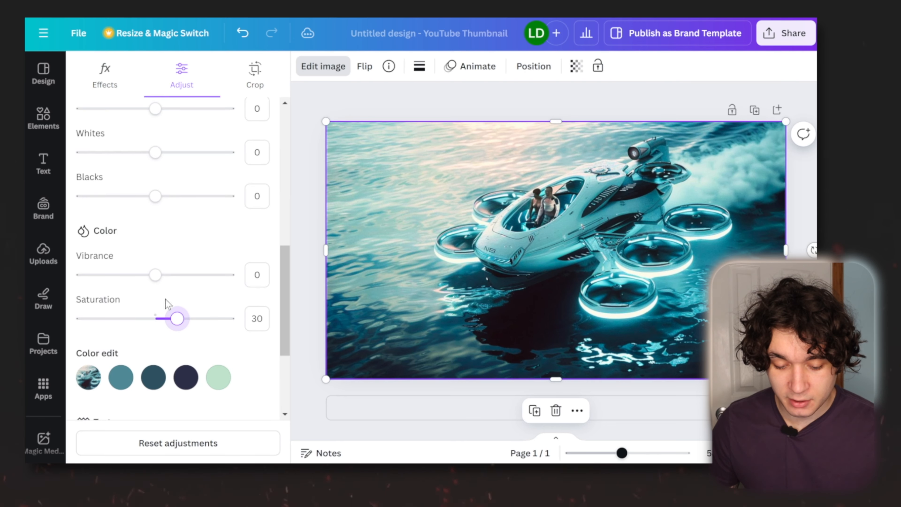
left_click_drag(170, 280, 180, 280)
scroll(145, 322, "down", 5)
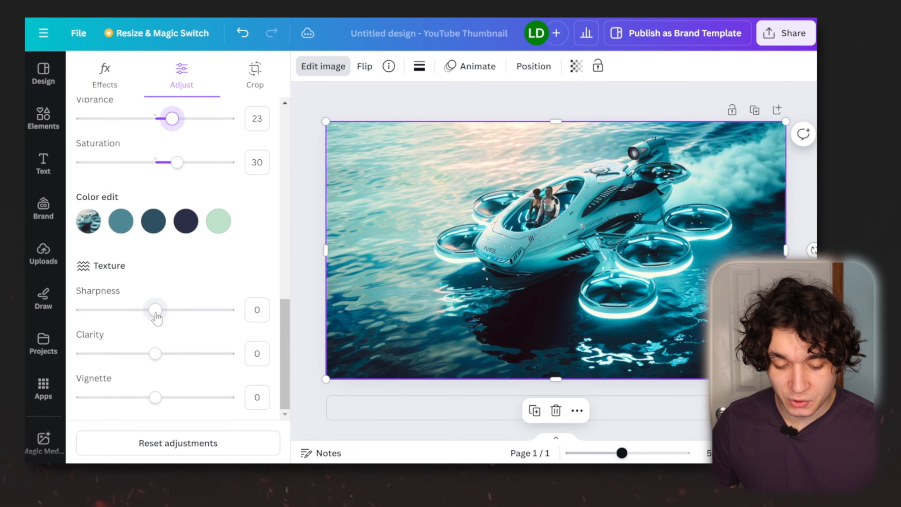
left_click_drag(176, 317, 180, 310)
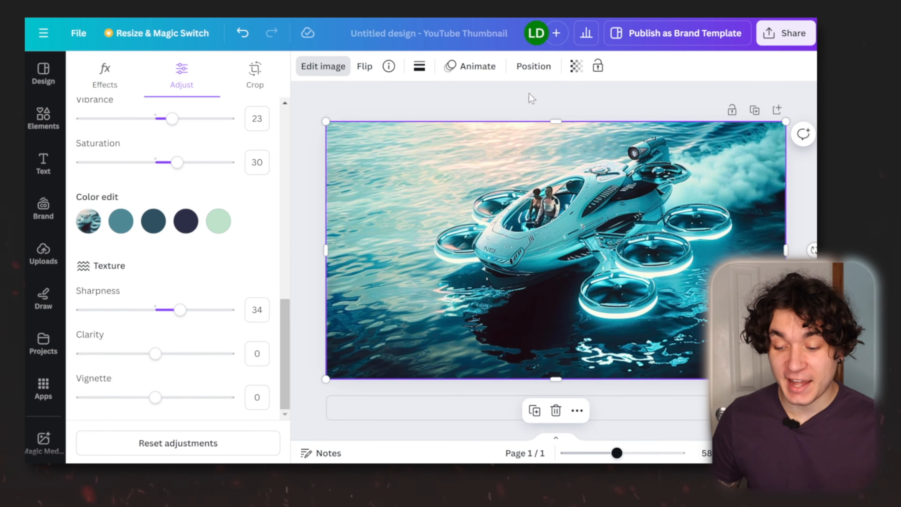
Open the design's download options and choose JPG as the file type.
left_click(782, 34)
scroll(739, 218, "down", 2)
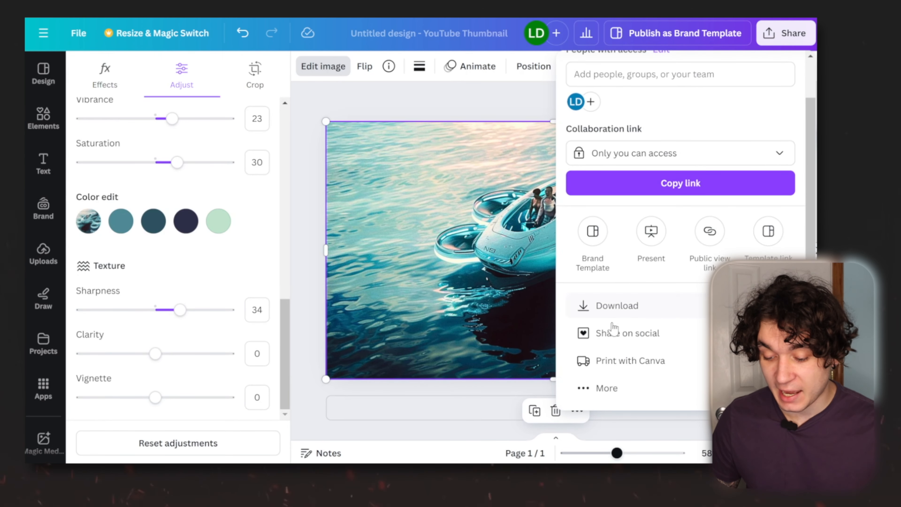
left_click(623, 314)
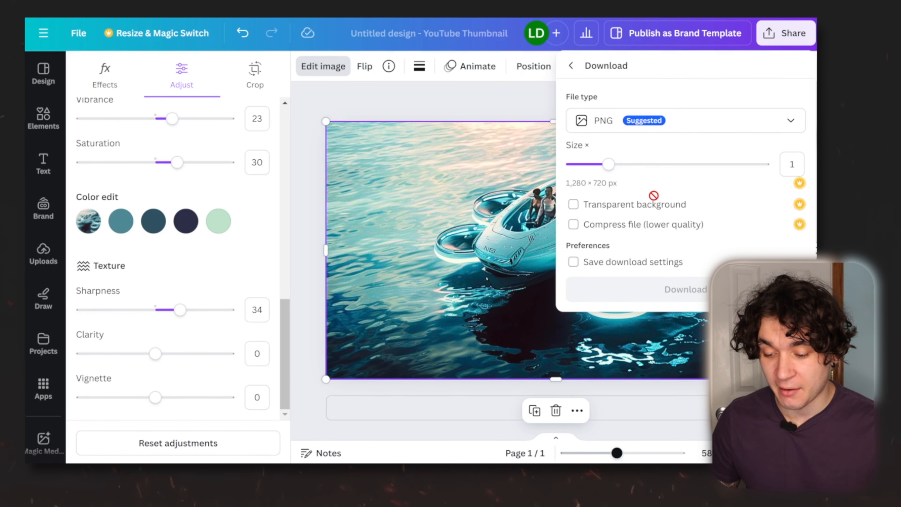
left_click(620, 126)
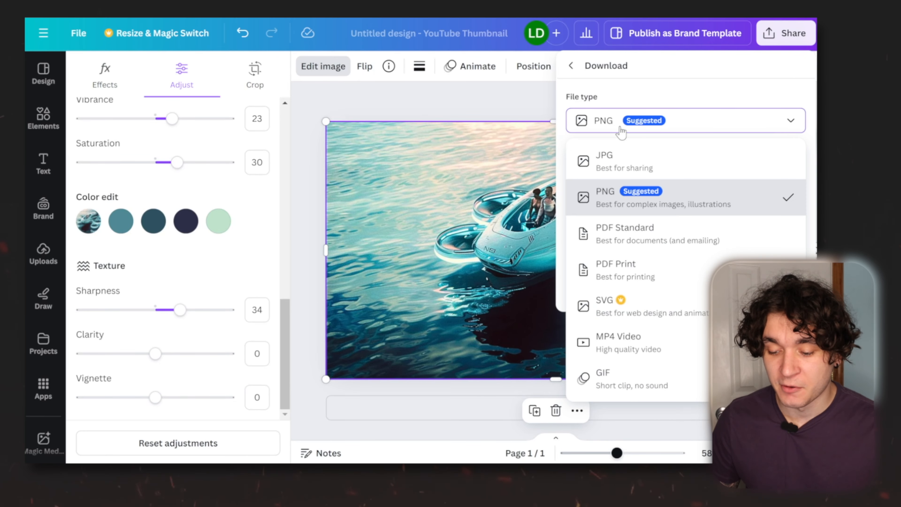
left_click(607, 163)
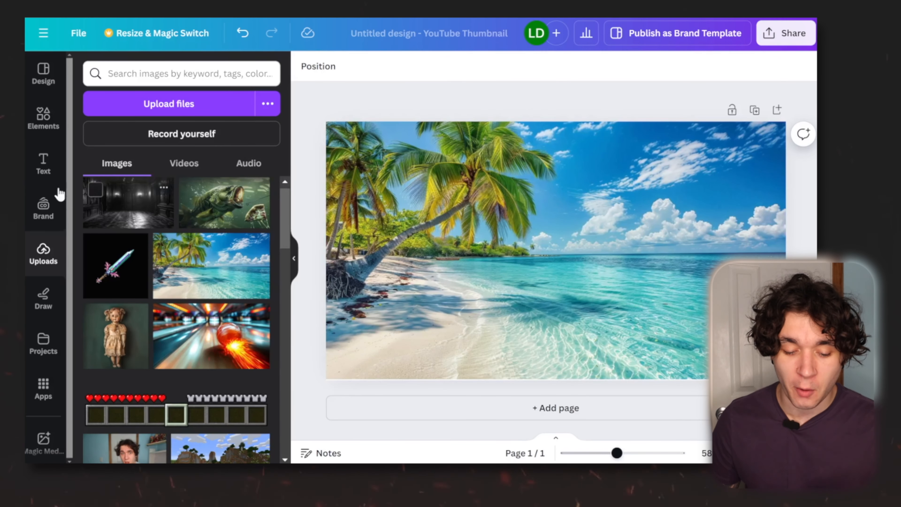
Add a heading to the tropical beach design and replace its placeholder text with "TOP COUNTRIES".
left_click(43, 163)
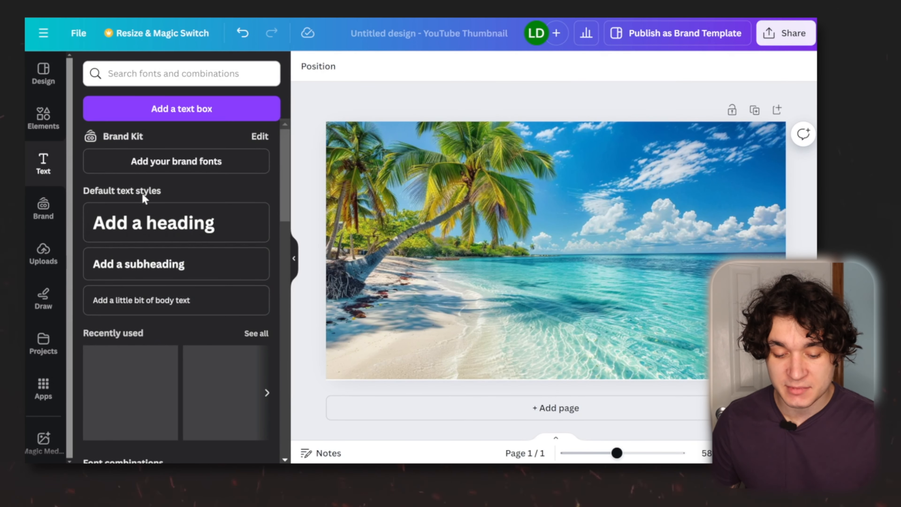
left_click(142, 218)
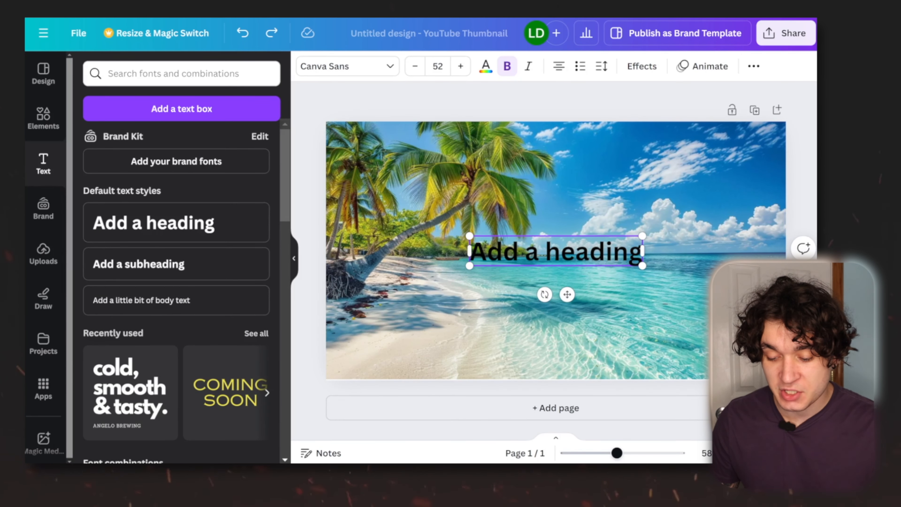
key("ctrl+a")
key("BackSpace")
type("TOP COU")
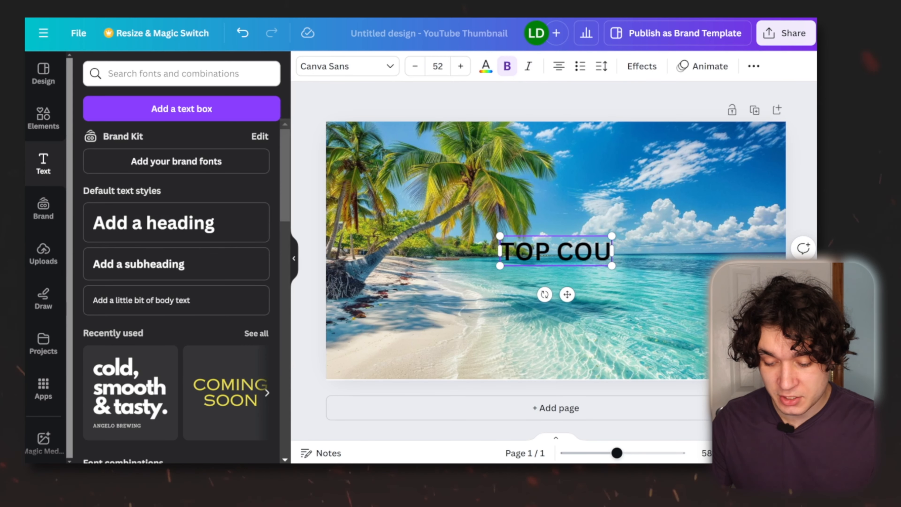
type("NTRIES")
Colour the whole "TOP COUNTRIES" heading white and increase its font size to 70.
key("ctrl+a")
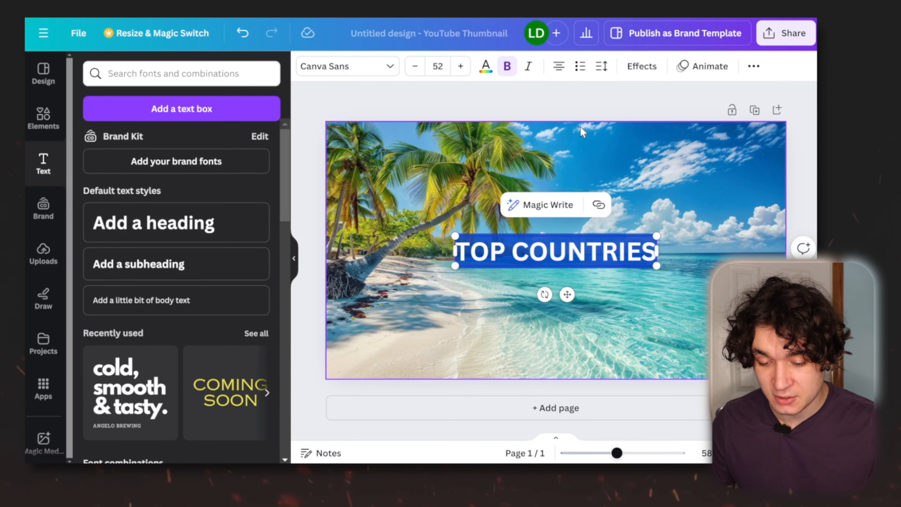
left_click(486, 67)
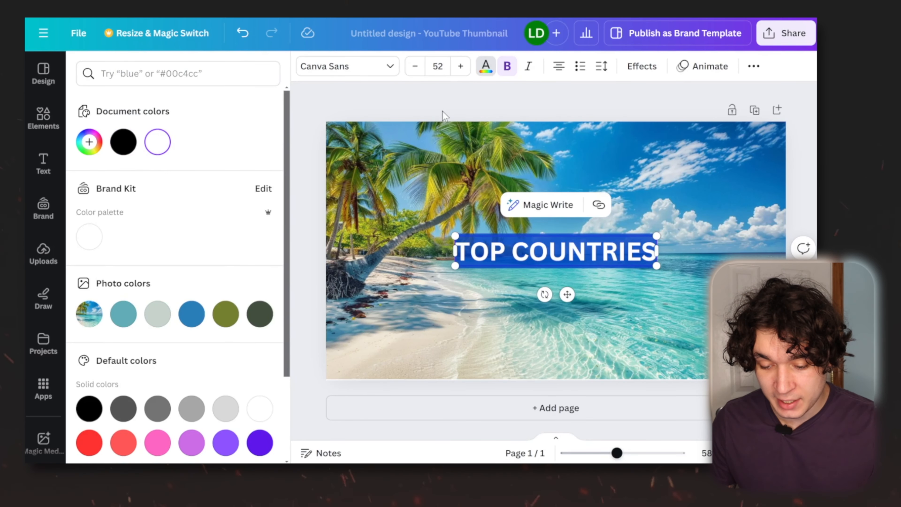
left_click(467, 69)
left_click(466, 68)
left_click(466, 69)
left_click(467, 69)
left_click(466, 68)
left_click(466, 68)
left_click(466, 69)
double_click(466, 68)
double_click(466, 68)
double_click(466, 68)
double_click(466, 69)
double_click(466, 69)
left_click(467, 68)
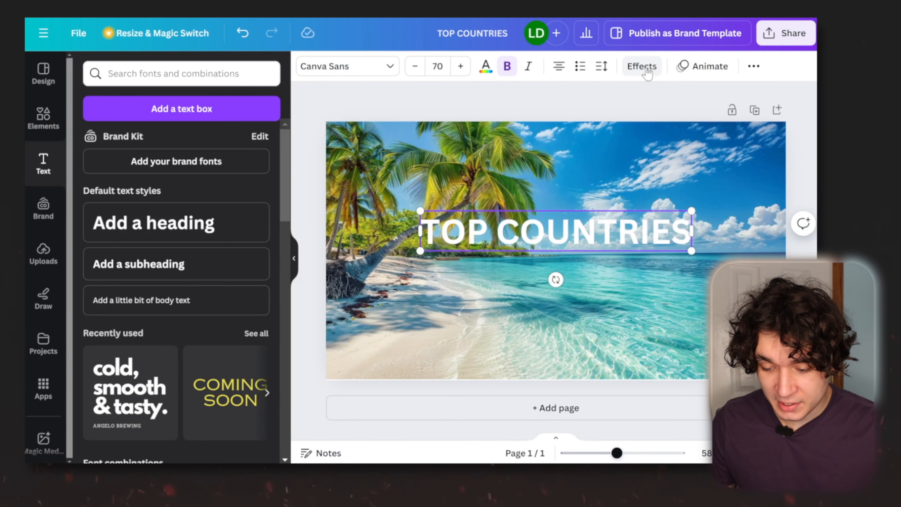
Apply the Shadow effect to the "TOP COUNTRIES" heading and set the shadow colour to black (#000000).
left_click(643, 68)
left_click(183, 166)
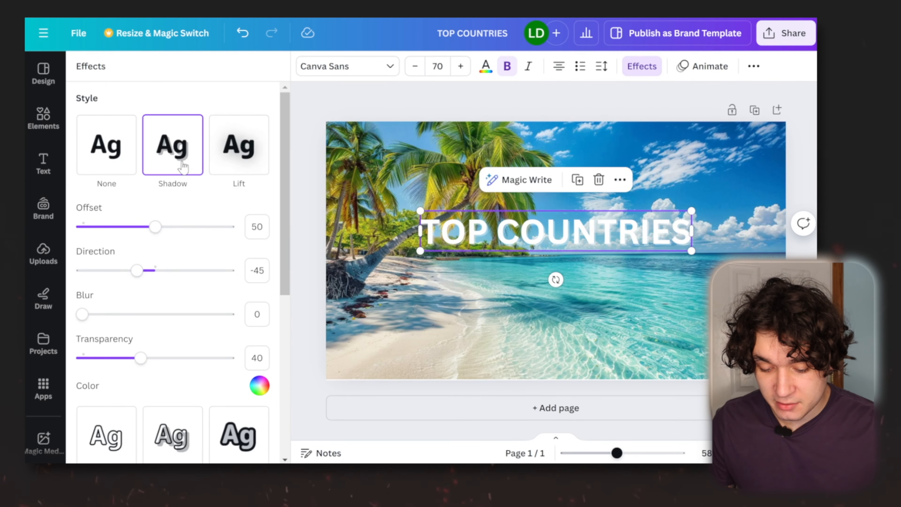
left_click(256, 386)
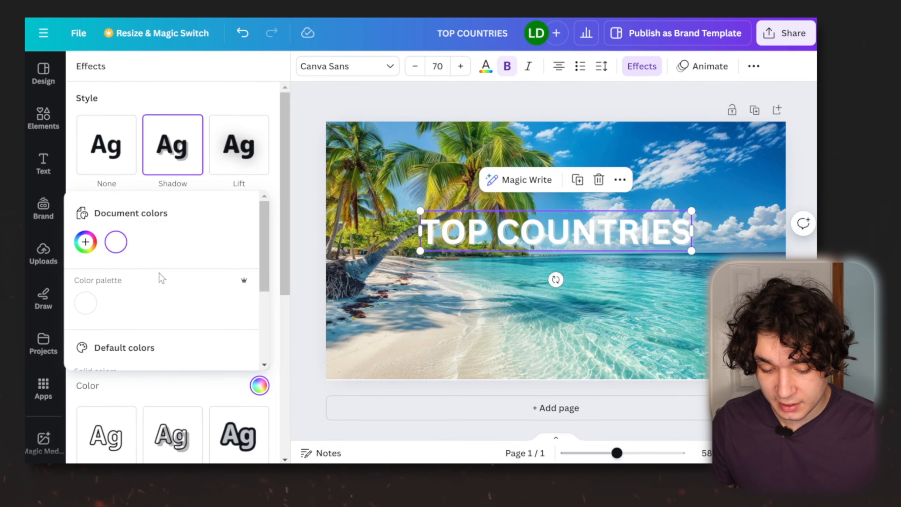
left_click(86, 242)
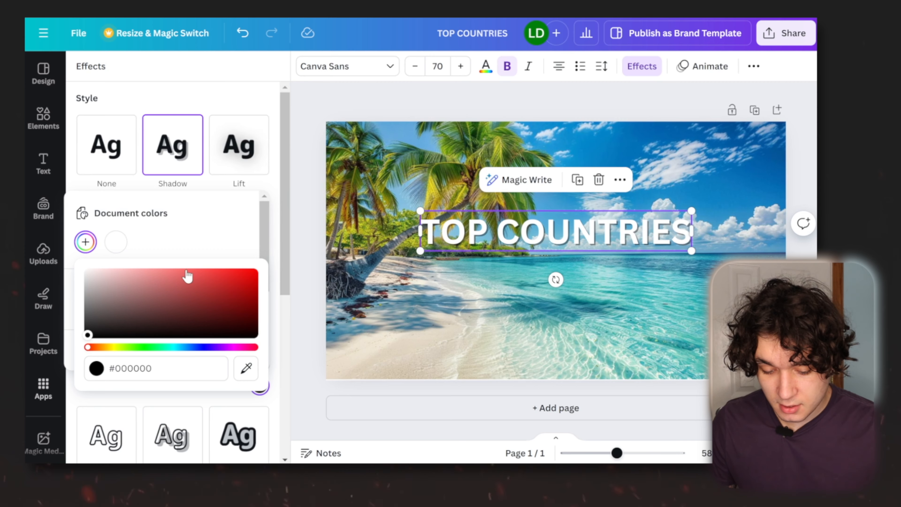
Set the transparency of the "TOP COUNTRIES" heading's black shadow to 86.
left_click(228, 191)
left_click(227, 191)
left_click_drag(141, 359, 204, 361)
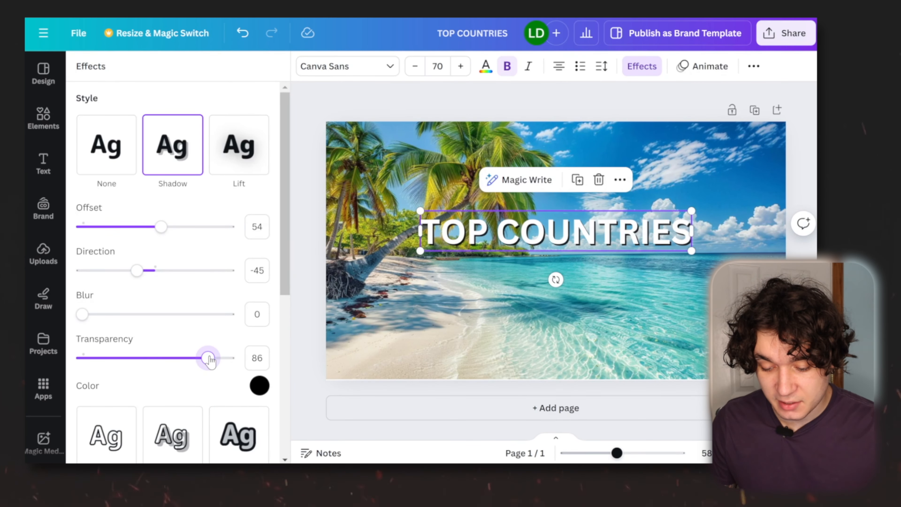
Duplicate the "TOP COUNTRIES" heading, place the copy directly below it and change its text to "2024".
left_click(602, 238)
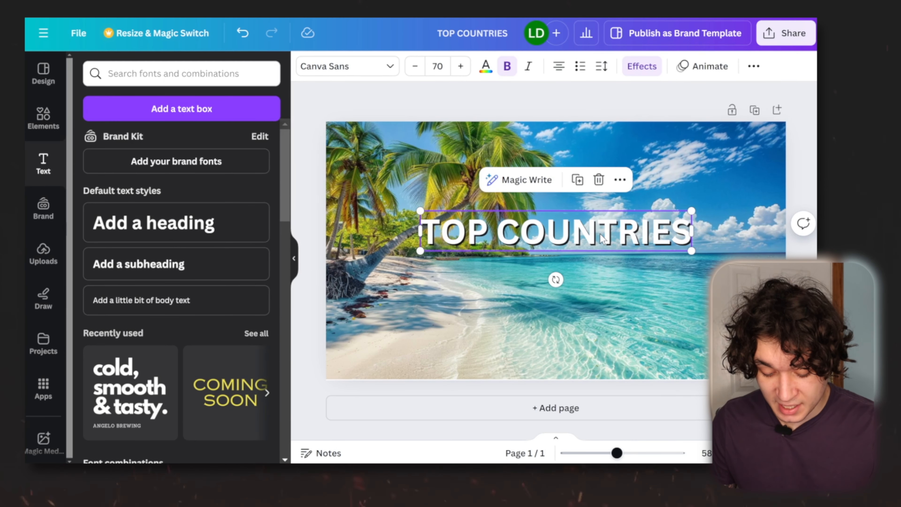
key("ctrl+d")
left_click_drag(563, 236, 563, 271)
double_click(563, 270)
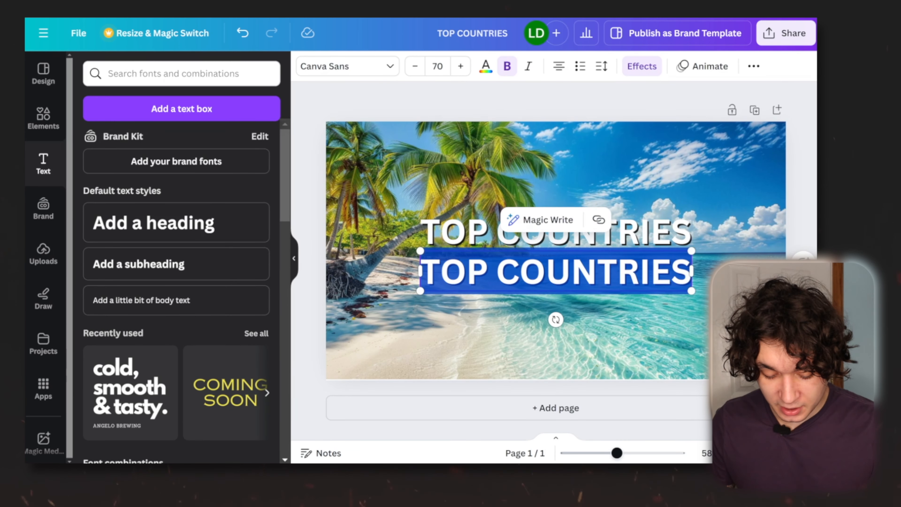
type("2024")
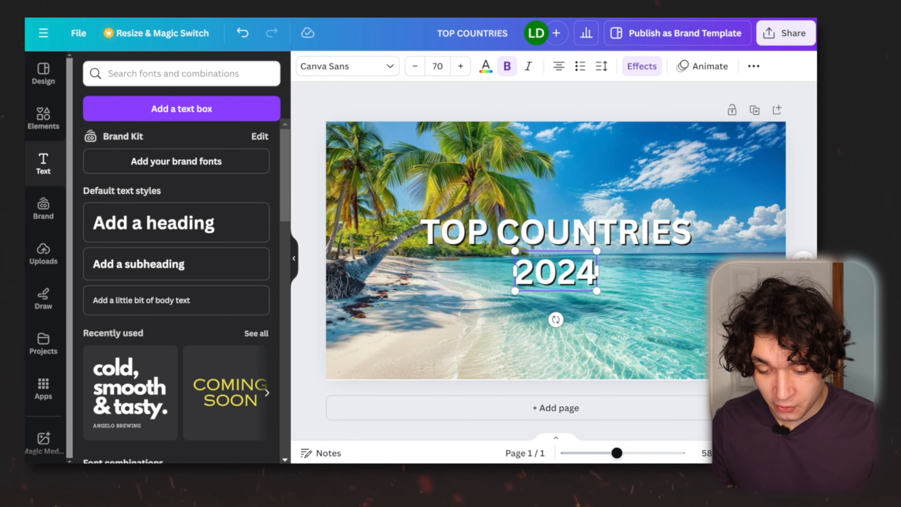
Increase the "2024" text's font size to 154 and position it centred just below the "TOP COUNTRIES" heading.
left_click(461, 66)
left_click(461, 66)
left_click(460, 66)
left_click(460, 65)
left_click(461, 66)
left_click_drag(463, 73, 463, 73)
left_click_drag(526, 298, 526, 283)
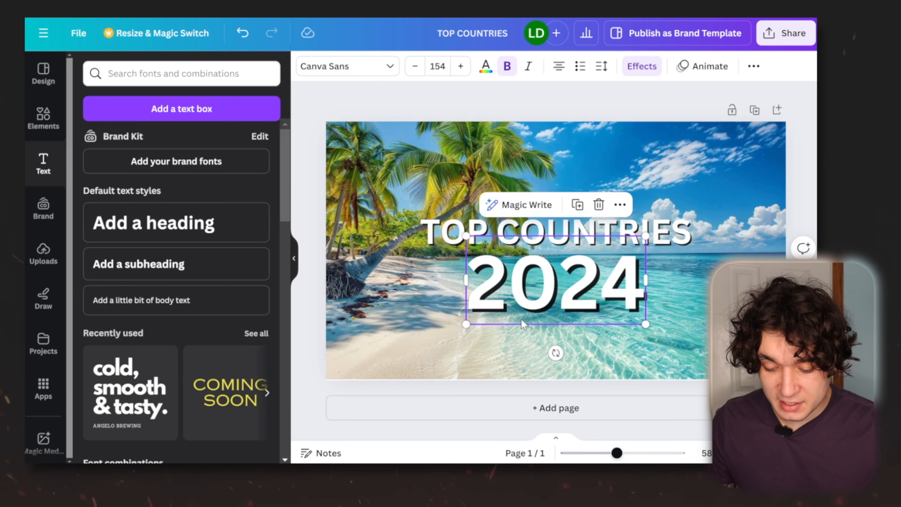
Colour the "2024" text yellow using the default solid colours.
left_click(488, 73)
scroll(172, 373, "down", 3)
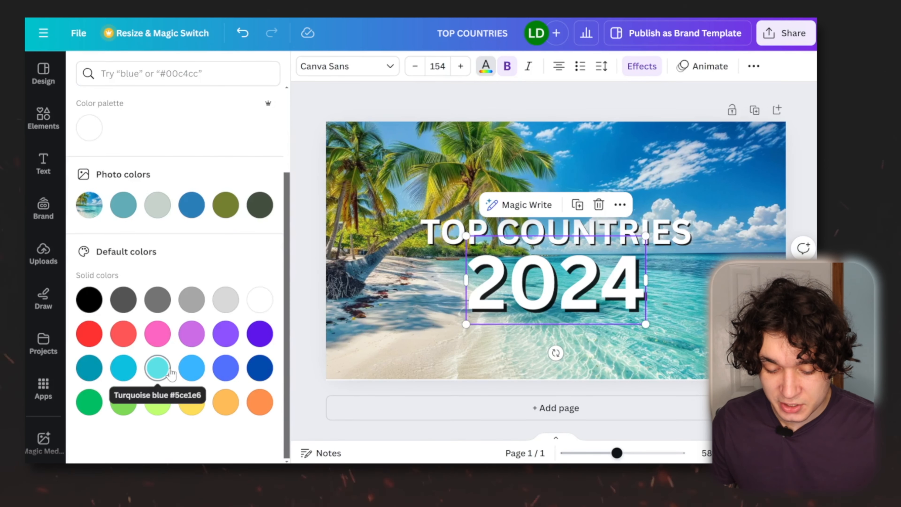
left_click(191, 402)
Shift the beach photo to the left behind the text and enlarge it to cover the whole page.
left_click(398, 309)
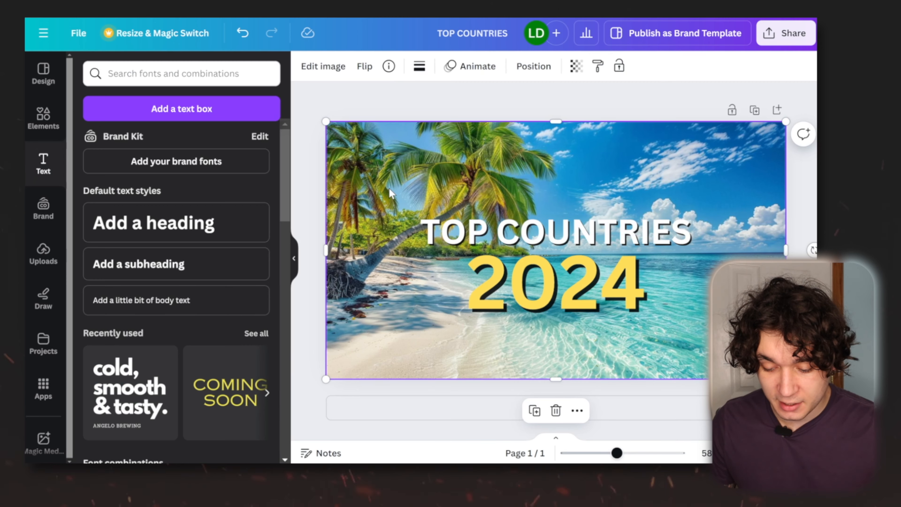
left_click_drag(539, 169, 517, 169)
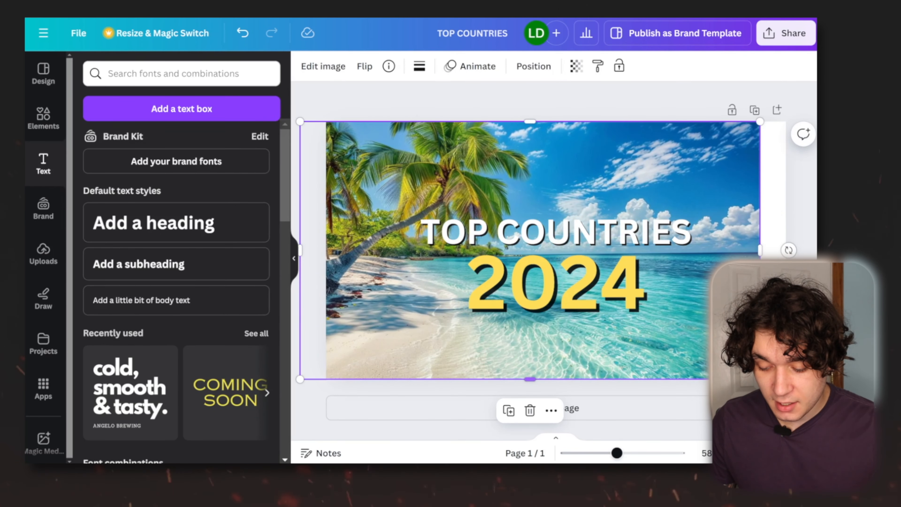
left_click_drag(760, 379, 786, 393)
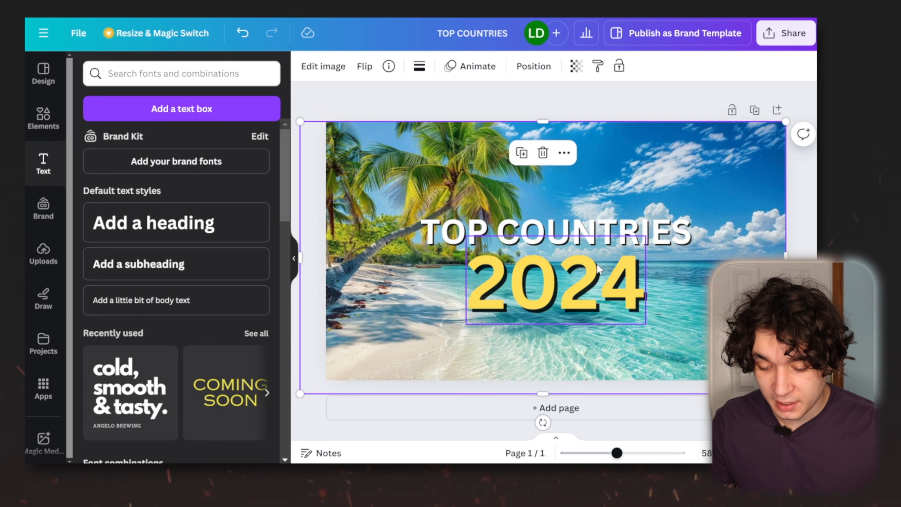
left_click(576, 225)
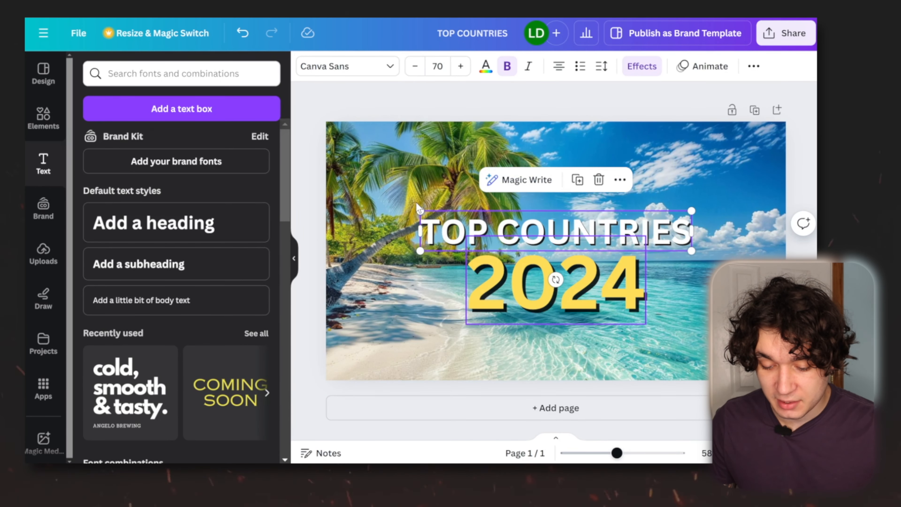
left_click(477, 317)
left_click(415, 321)
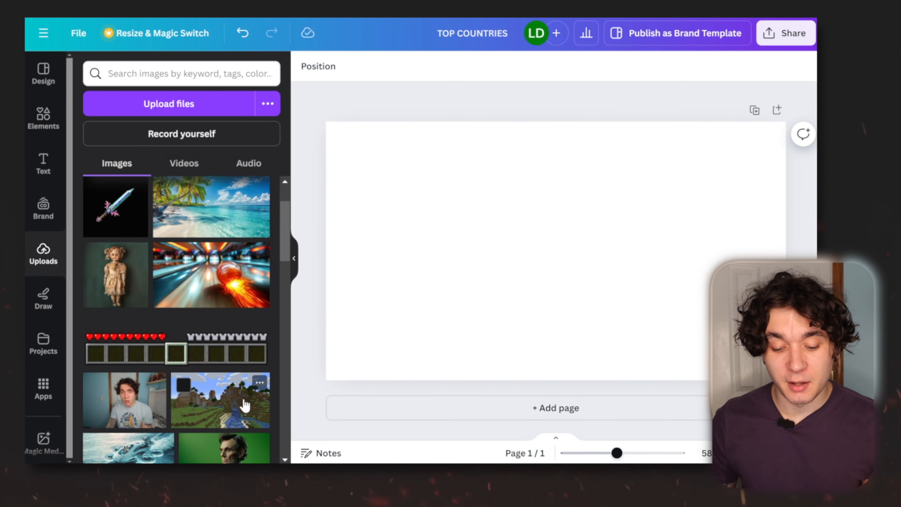
Add the uploaded Minecraft landscape image to the blank page and resize it to fill the page.
left_click(235, 413)
left_click_drag(481, 299, 420, 265)
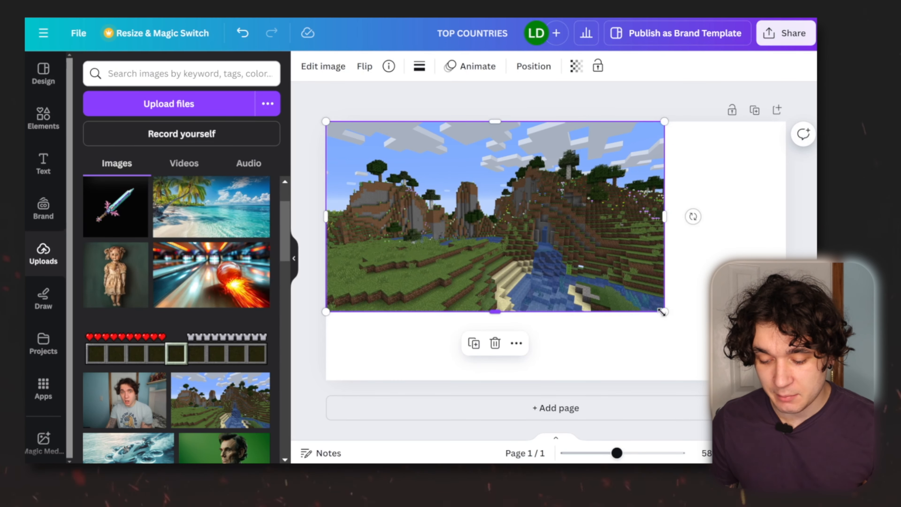
left_click_drag(693, 319, 786, 380)
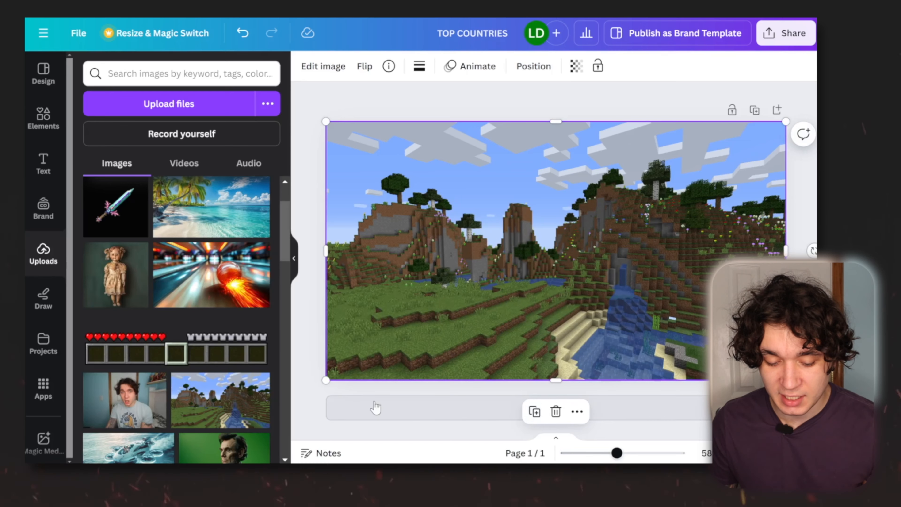
Add the uploaded Minecraft hotbar image over the landscape and enlarge it past the page's right edge.
left_click(179, 353)
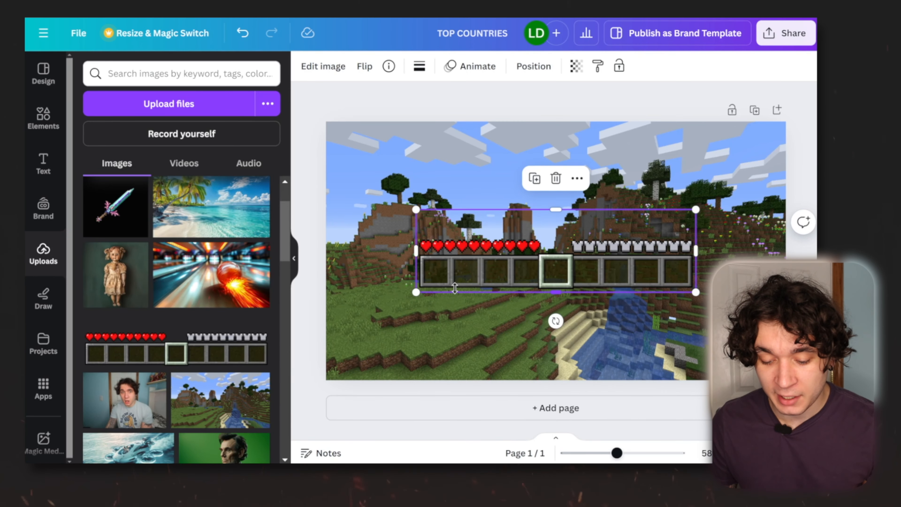
left_click_drag(457, 261, 412, 230)
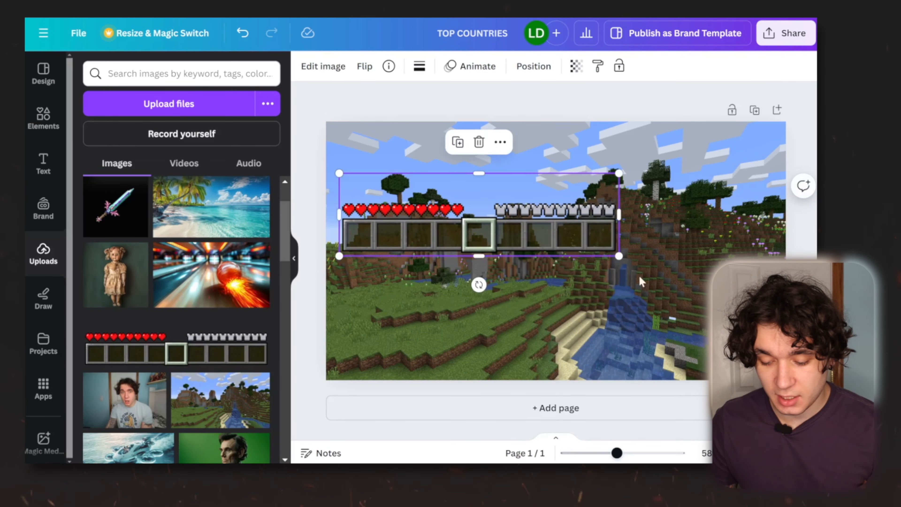
left_click_drag(619, 255, 849, 323)
left_click(486, 344)
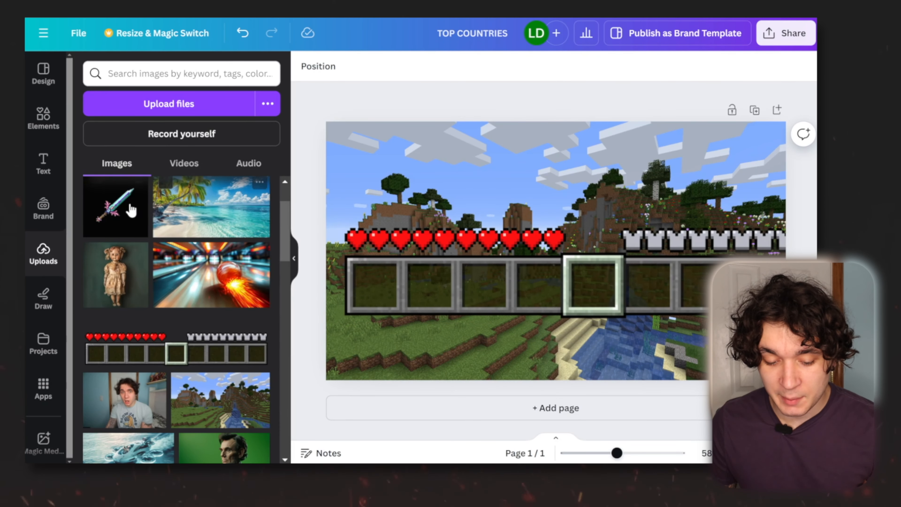
Add the uploaded sword image to the page and remove its black background with BG Remover.
left_click(125, 209)
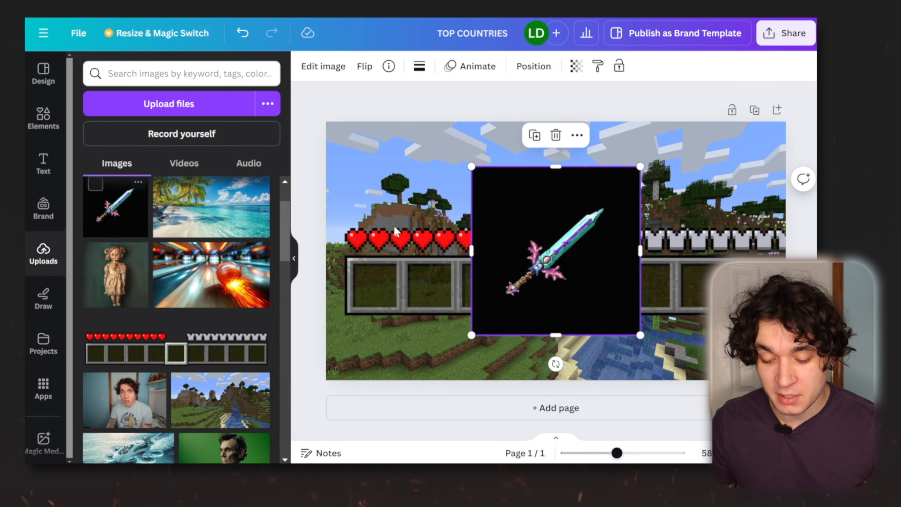
left_click(321, 66)
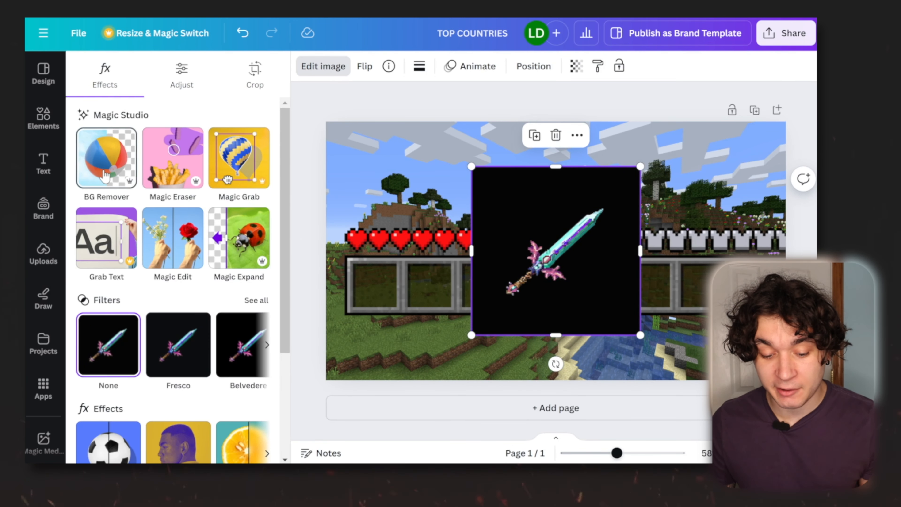
left_click(109, 176)
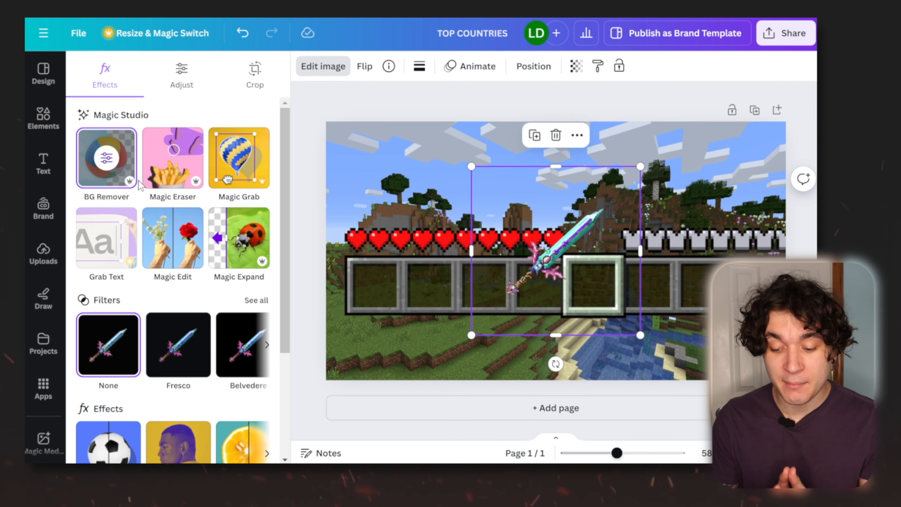
Shrink the sword and place it inside the first hotbar slot.
left_click_drag(508, 272, 336, 279)
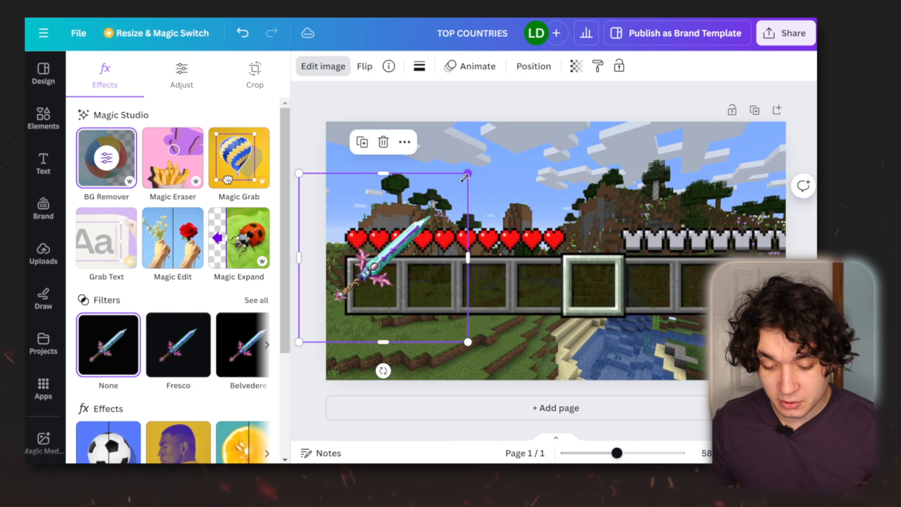
left_click_drag(465, 178, 404, 237)
left_click_drag(354, 295, 389, 288)
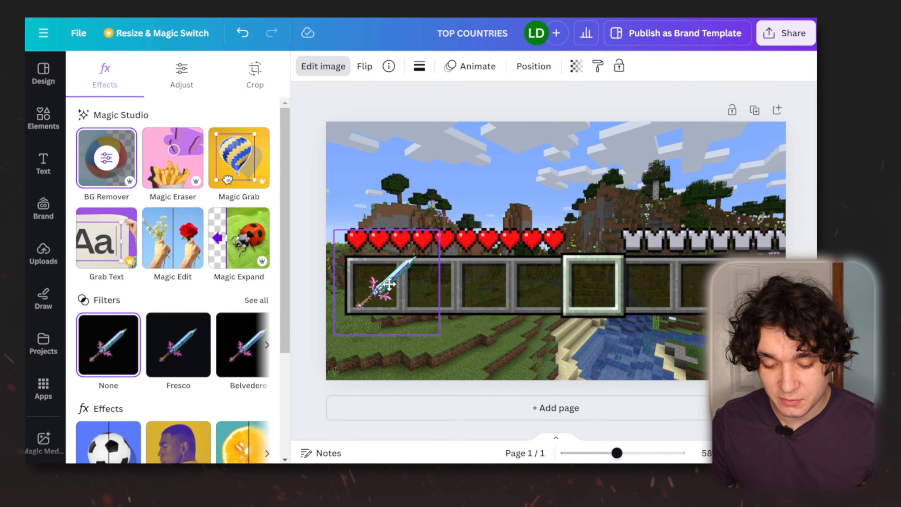
Enlarge the hotbar image further and shift it to the right across the page.
left_click(652, 224)
left_click_drag(339, 173, 174, 119)
left_click_drag(475, 211, 648, 215)
Move the sword into the highlighted hotbar slot and shift both the hotbar and the sword to the page's centre.
left_click(384, 289)
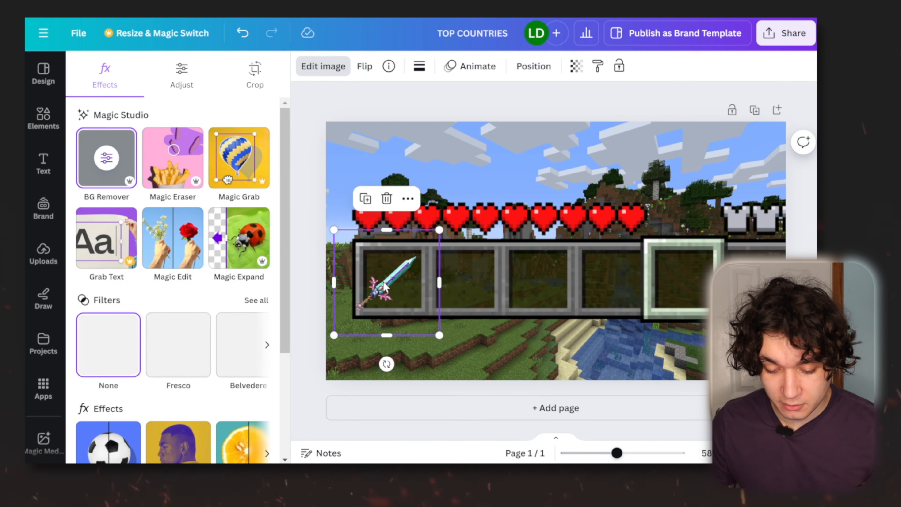
left_click_drag(384, 289, 677, 276)
left_click_drag(555, 283, 430, 285)
left_click_drag(679, 284, 551, 284)
Adjust the sword image's brightness to 64 and its contrast to 59.
left_click(182, 80)
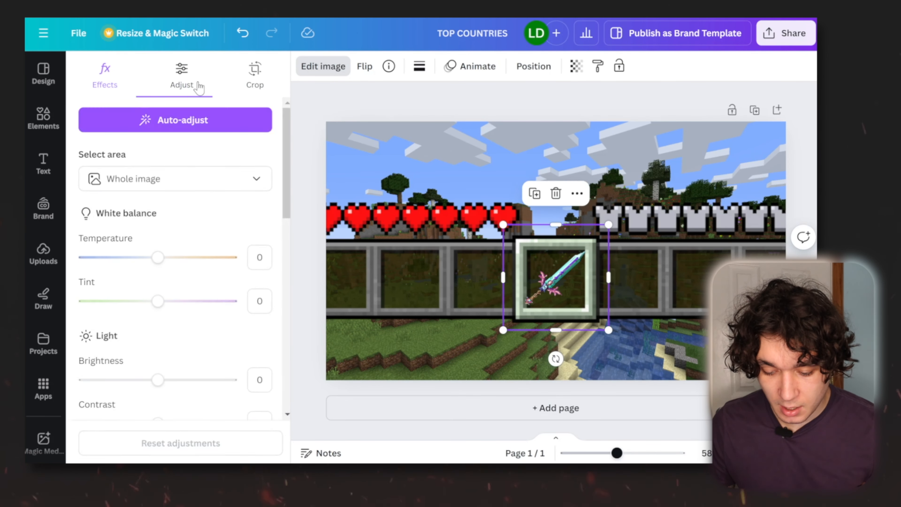
scroll(162, 344, "down", 2)
left_click_drag(155, 344, 204, 350)
scroll(180, 316, "down", 2)
left_click_drag(156, 332, 199, 335)
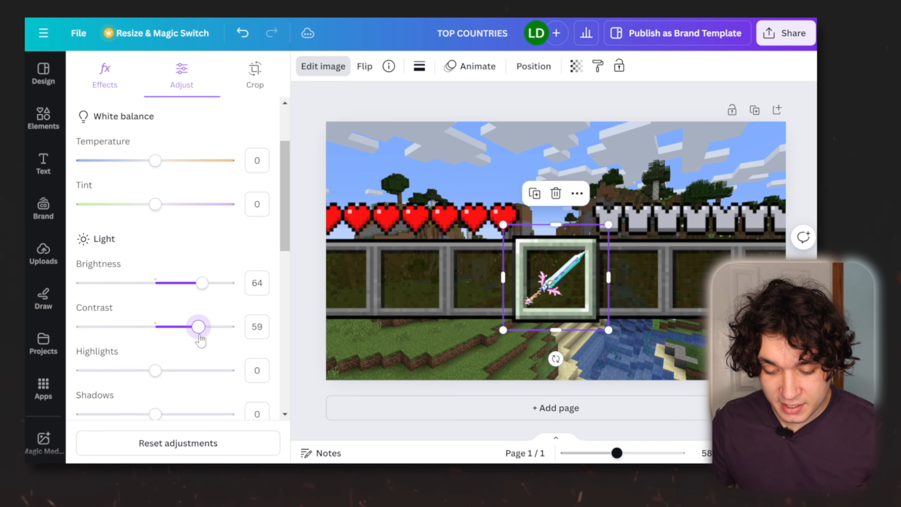
Apply the Blur effect to the whole Minecraft landscape image with an intensity of 47.
left_click(386, 375)
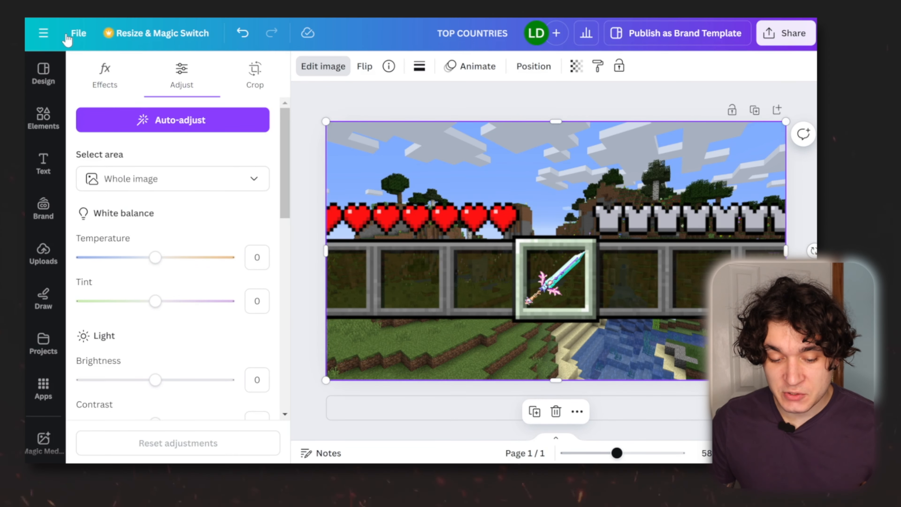
left_click(108, 79)
scroll(156, 304, "down", 4)
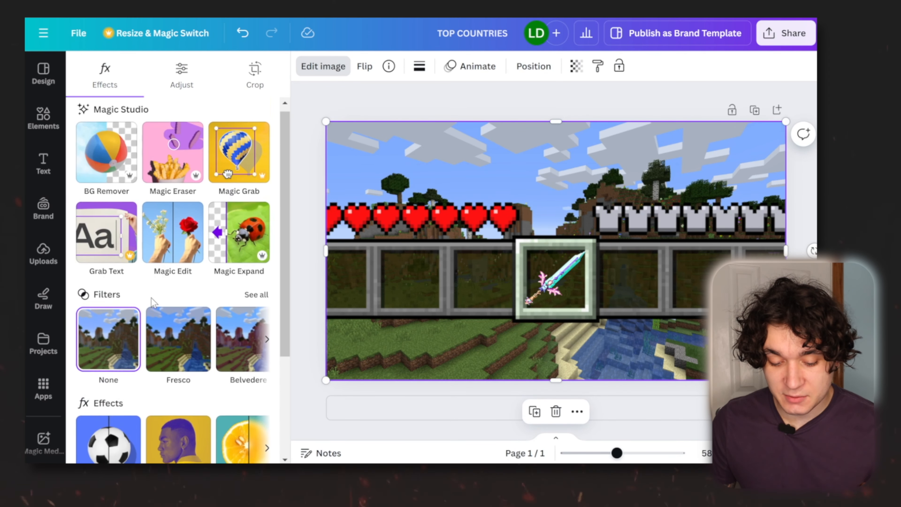
left_click(228, 335)
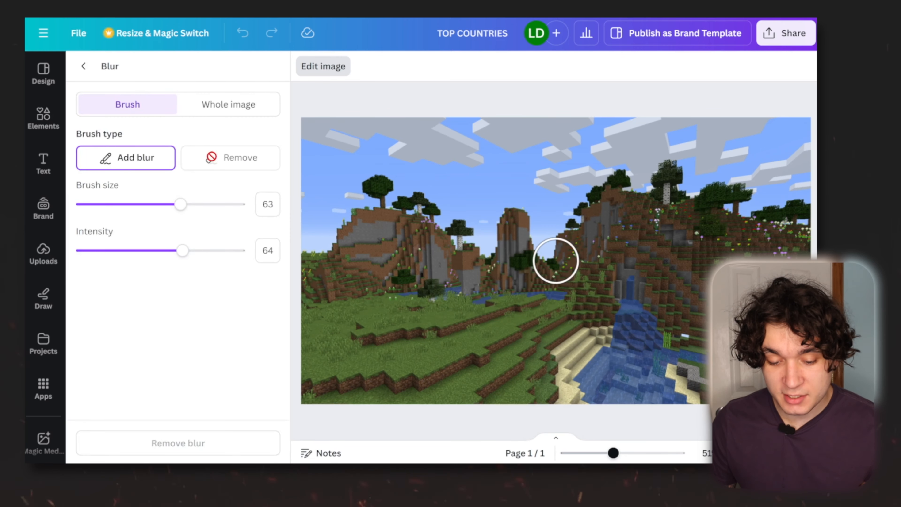
left_click(216, 109)
left_click_drag(106, 170, 159, 170)
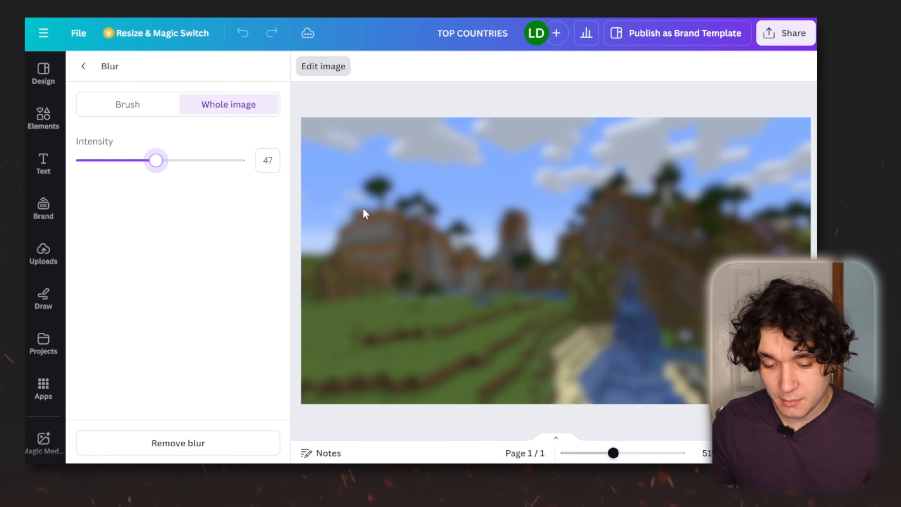
left_click(84, 66)
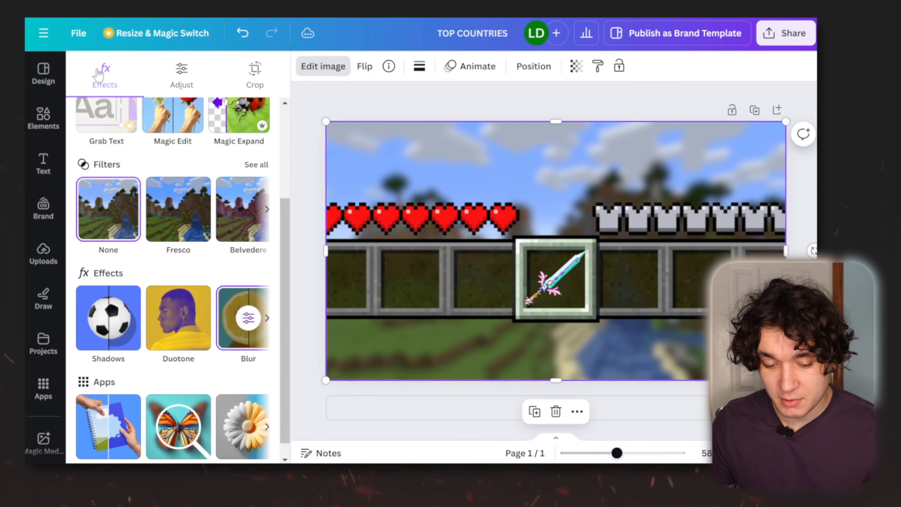
Enlarge the hotbar image beyond the page edges and recentre its highlighted slot on the page.
left_click(419, 274)
scroll(419, 274, "down", 3)
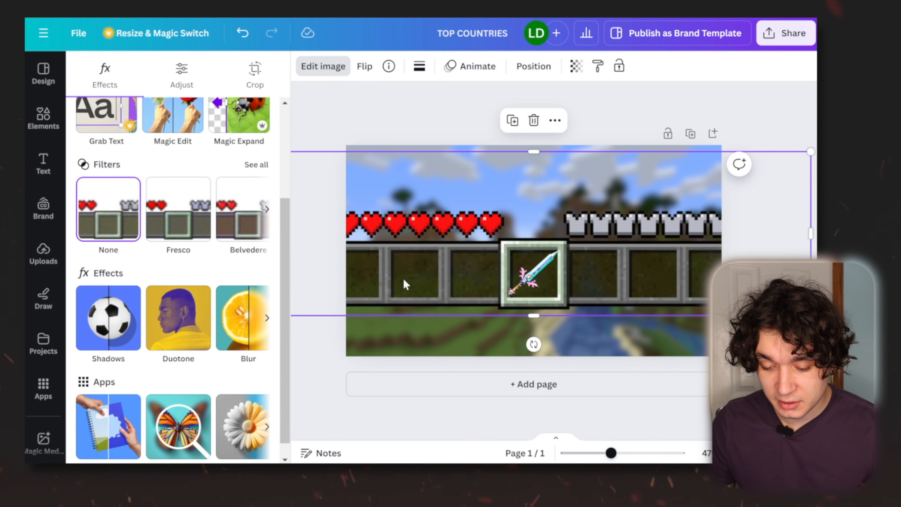
scroll(374, 287, "down", 3)
left_click_drag(372, 296, 324, 375)
left_click_drag(371, 299, 405, 277)
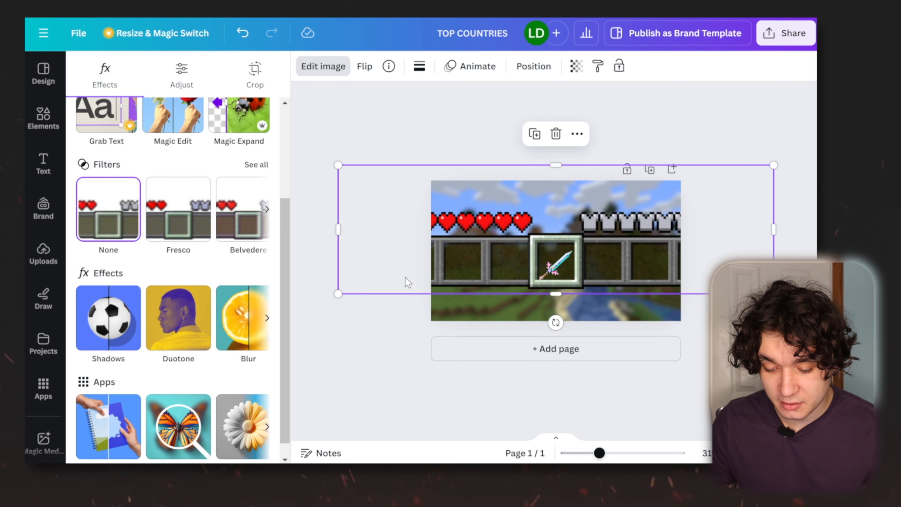
Enlarge the sword and recentre it so that it fills the highlighted hotbar slot.
left_click(557, 265)
left_click_drag(584, 236, 625, 219)
left_click_drag(563, 255, 548, 259)
scroll(673, 283, "up", 5)
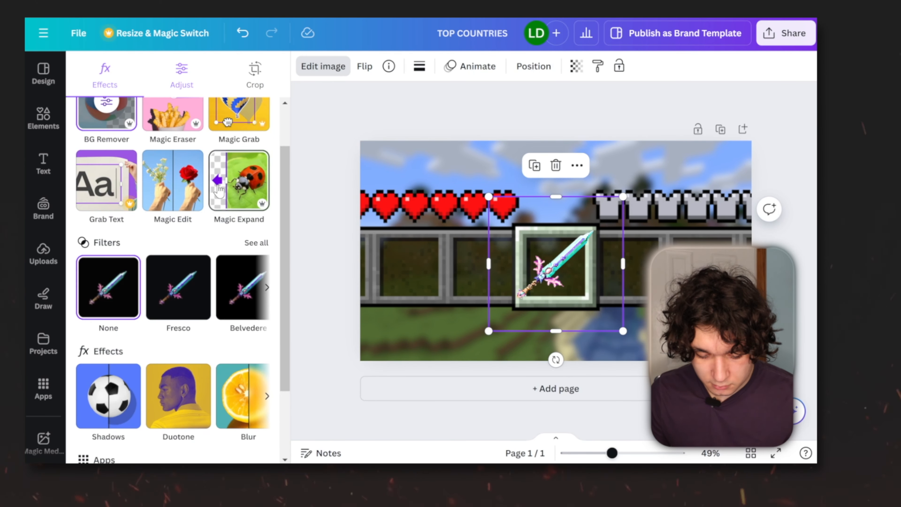
Apply a Glow shadow to the sword, setting its intensity to 81 and blur amount to 12.
scroll(163, 277, "down", 1)
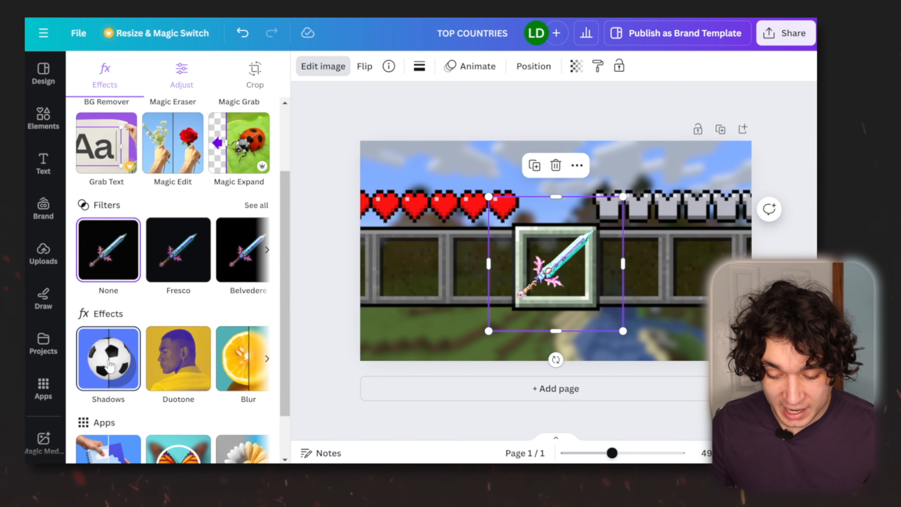
left_click(110, 366)
left_click(117, 228)
scroll(155, 253, "down", 4)
left_click_drag(151, 443, 202, 450)
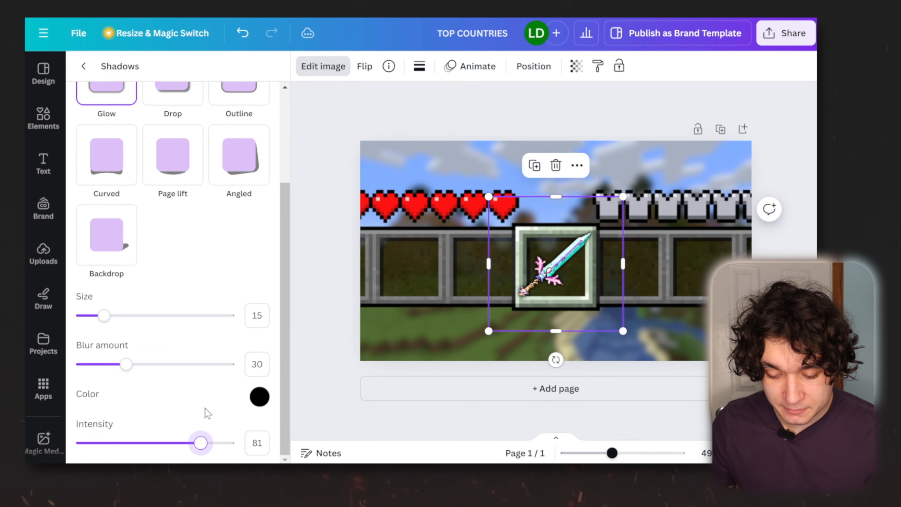
left_click_drag(110, 369, 108, 368)
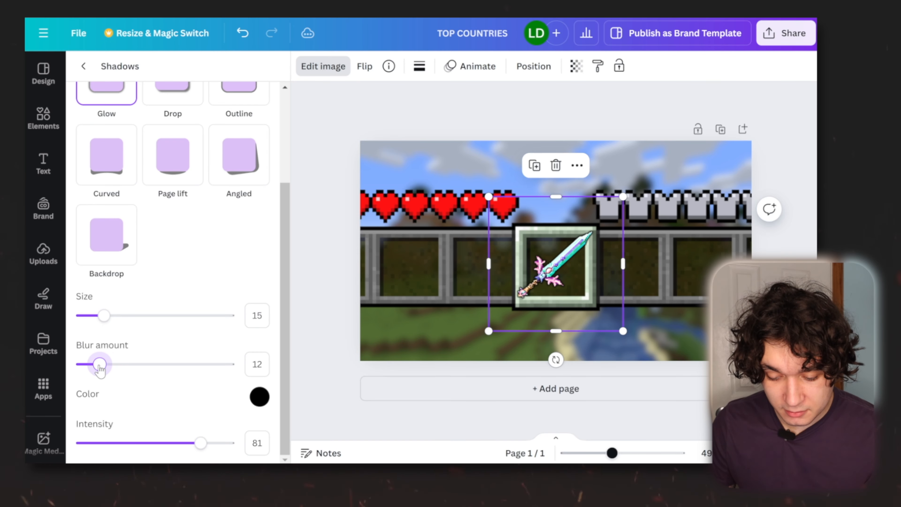
Increase the size of the sword's Glow shadow.
left_click_drag(108, 325, 138, 325)
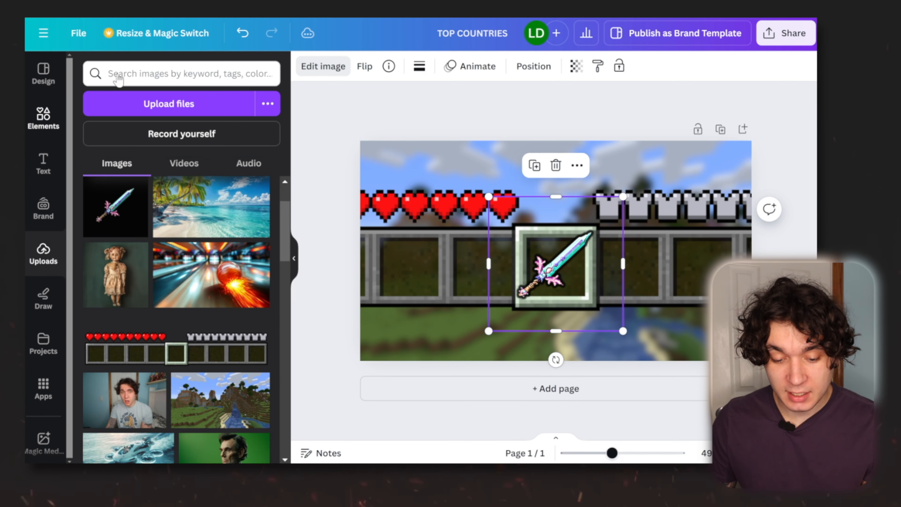
Search the graphics elements for "arrow" and add the downward-curving arrow that points right to the page.
left_click(43, 117)
left_click(181, 73)
type("arro")
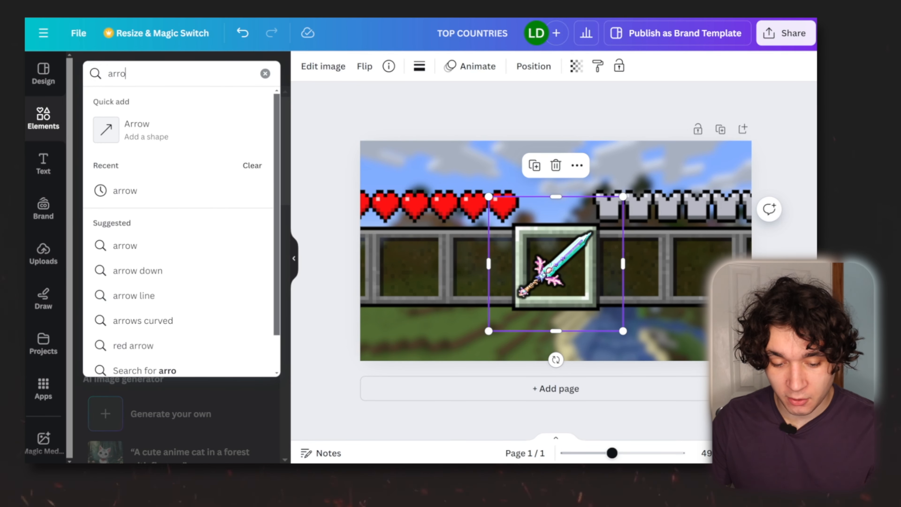
type("w")
key("Return")
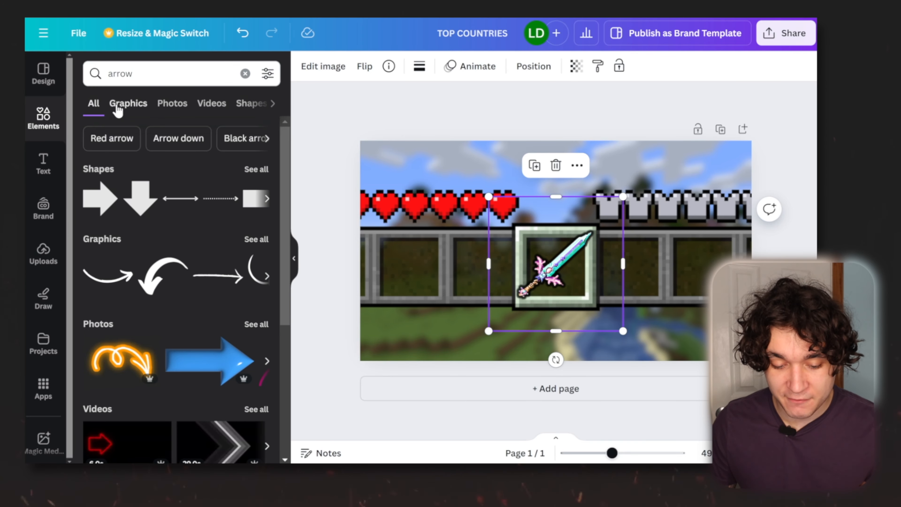
left_click(118, 109)
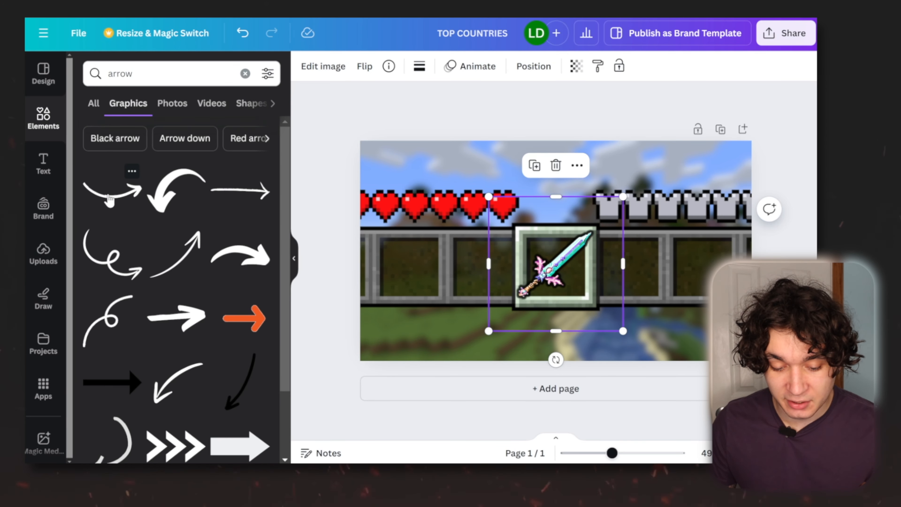
left_click(214, 230)
Recolor the curved arrow red and place it below the hotbar slots so it points at the sword's slot.
left_click(420, 74)
left_click(260, 350)
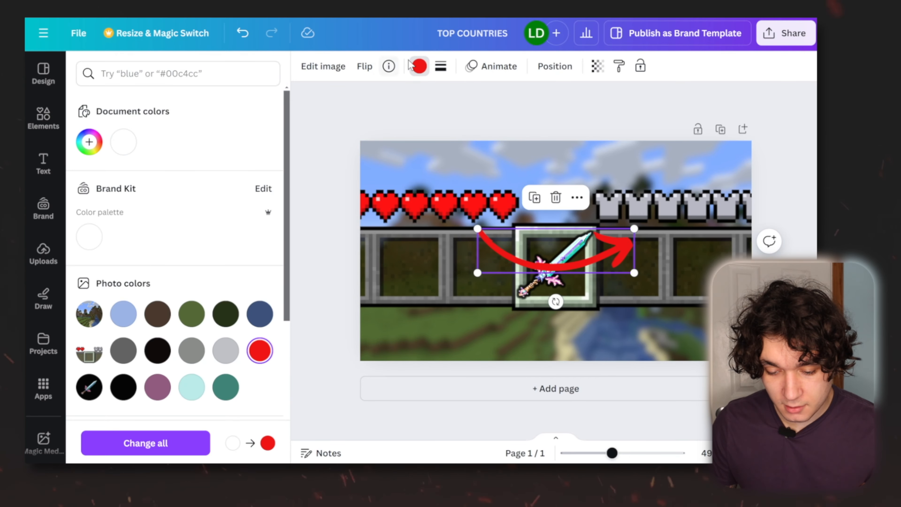
left_click_drag(523, 272, 400, 334)
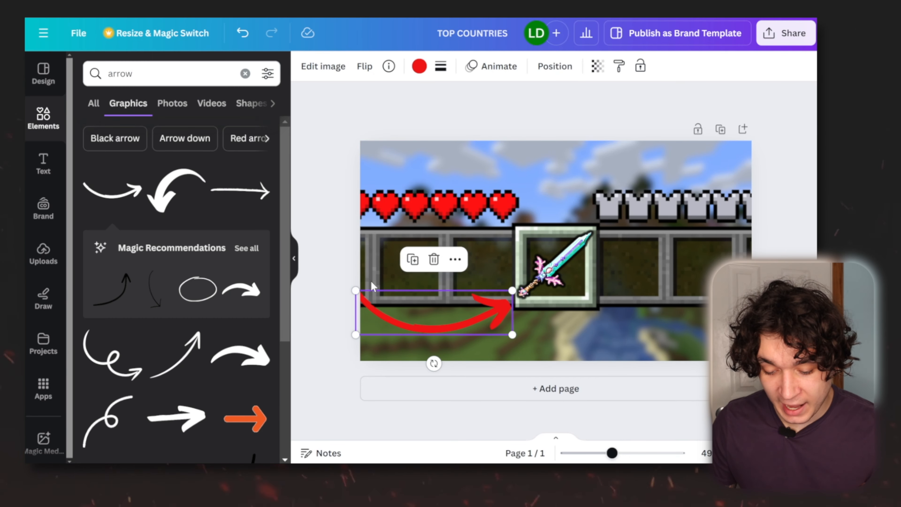
left_click(336, 197)
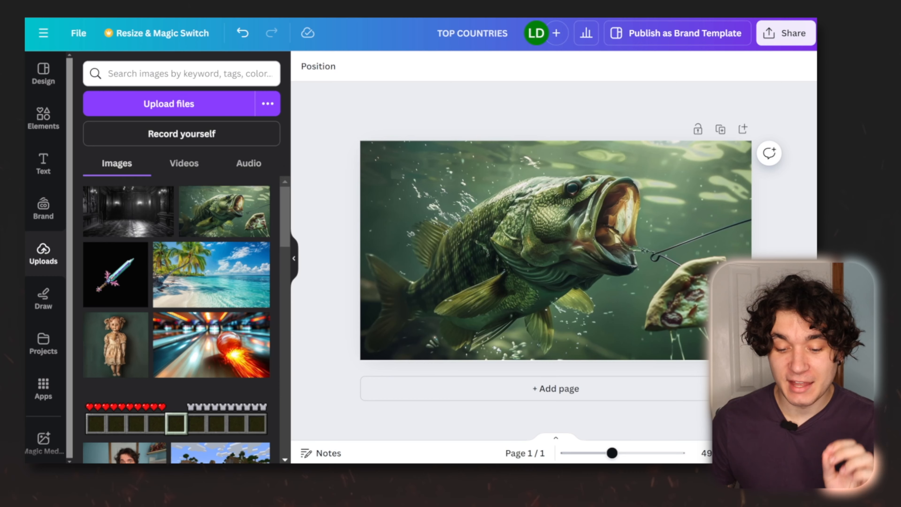
Adjust the whole fish image to a brightness of 64, a contrast of 49 and a saturation of 31.
left_click(681, 284)
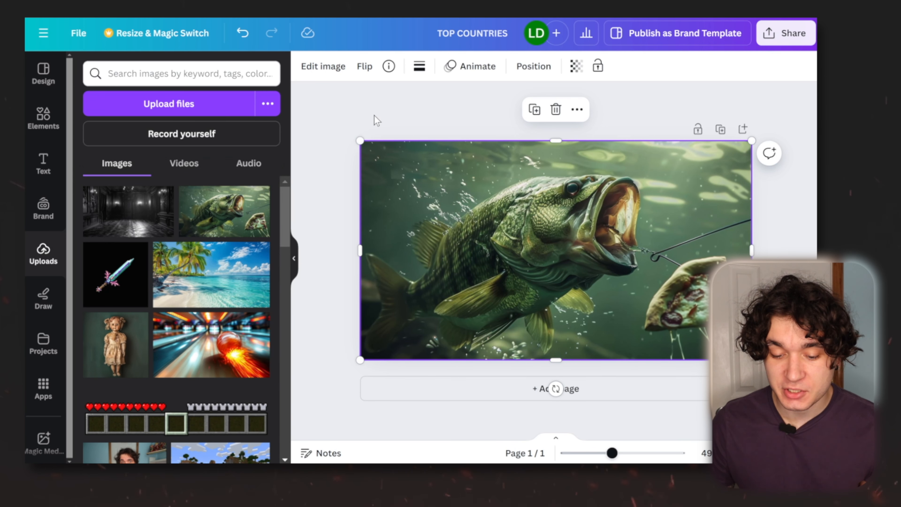
left_click(329, 69)
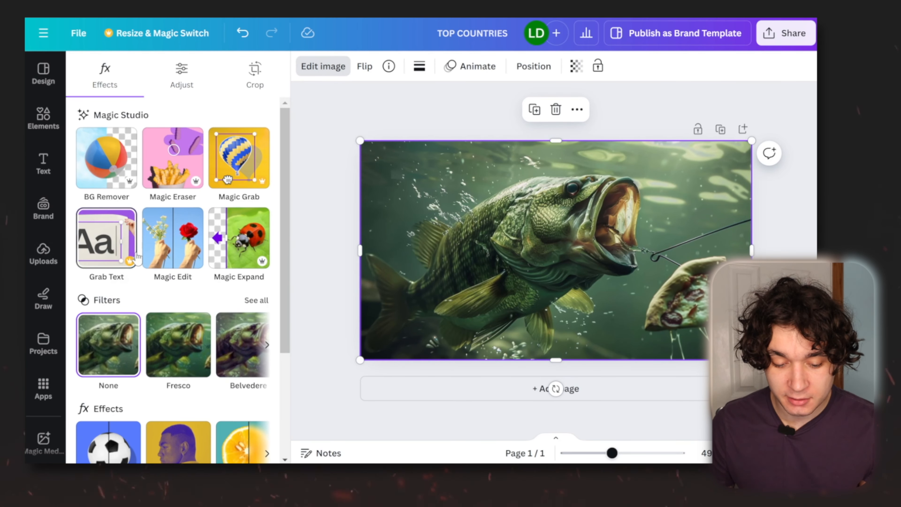
left_click(181, 80)
left_click_drag(151, 378, 189, 380)
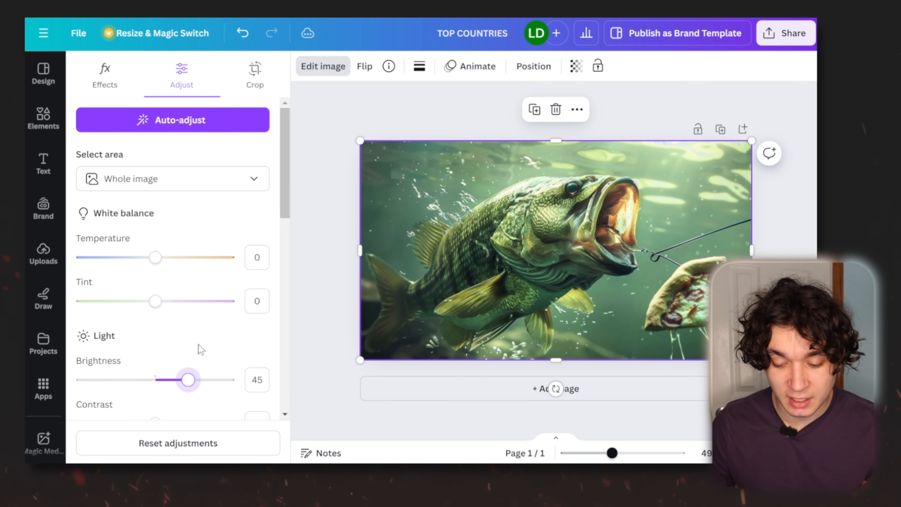
scroll(198, 348, "down", 3)
left_click_drag(193, 306, 210, 309)
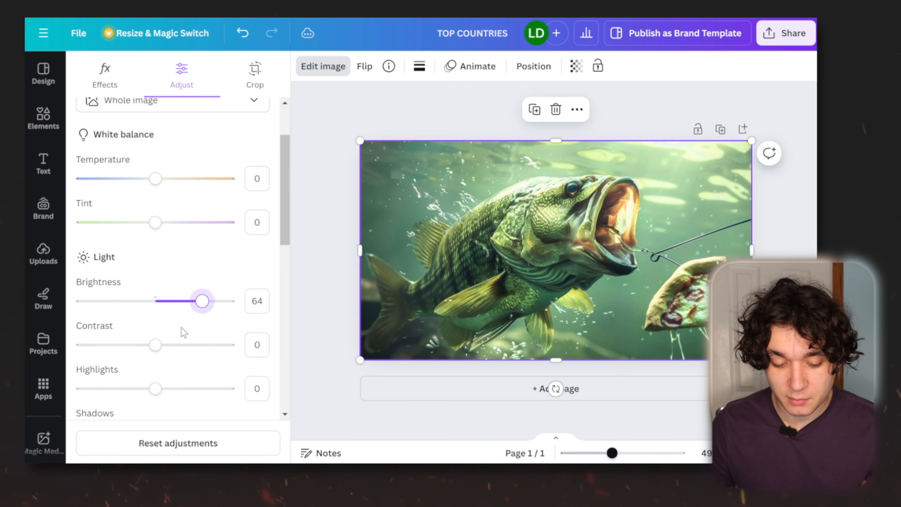
left_click_drag(156, 345, 175, 345)
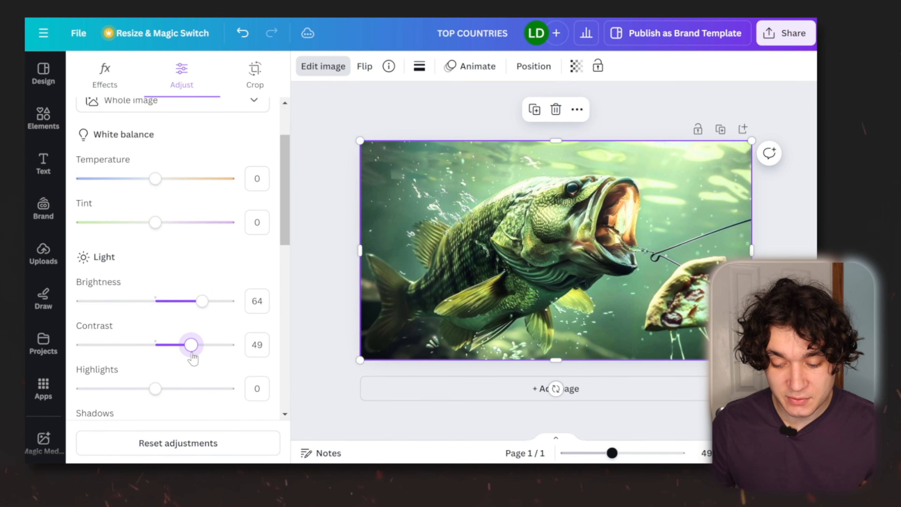
scroll(198, 358, "down", 10)
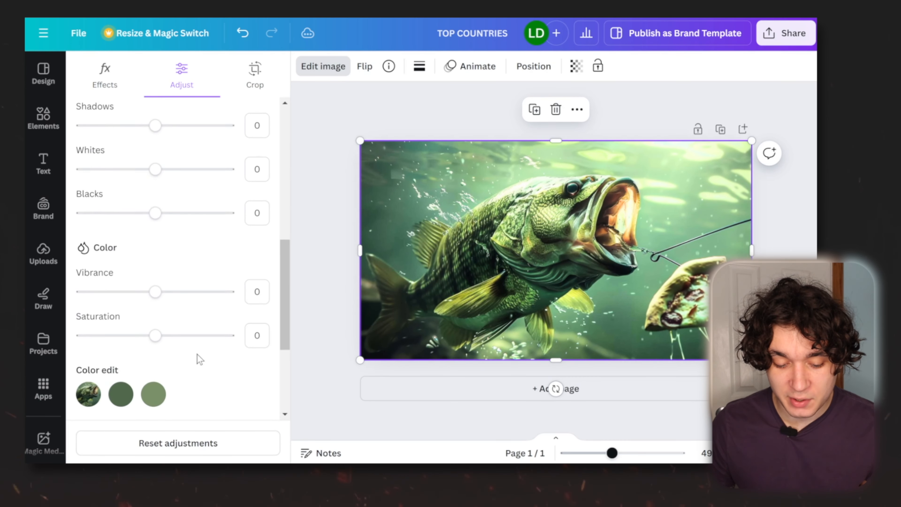
left_click_drag(167, 244, 178, 244)
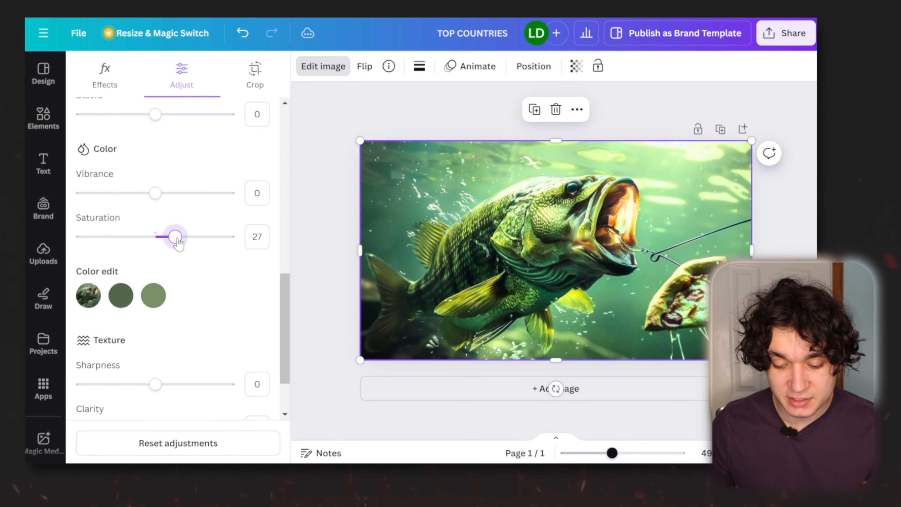
Lower the fish image's brightness slightly and raise its sharpness.
scroll(176, 163, "up", 7)
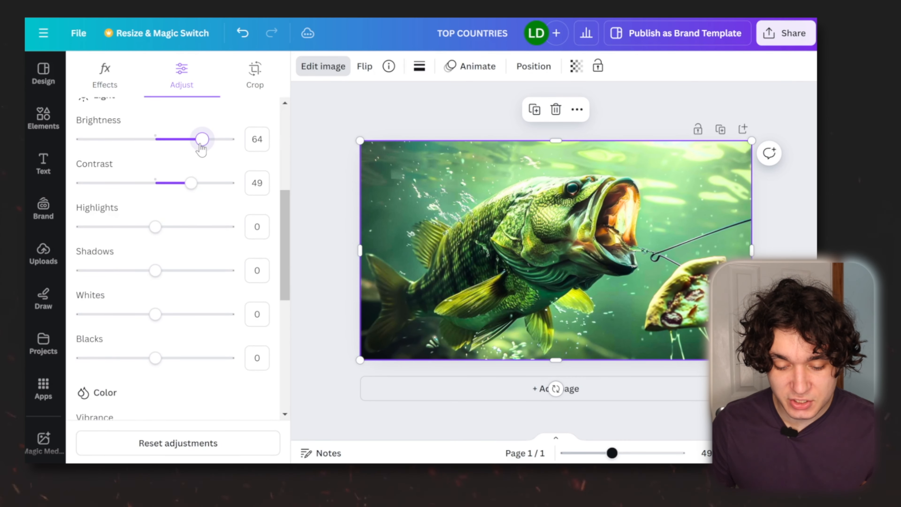
left_click_drag(201, 139, 190, 139)
scroll(230, 266, "down", 7)
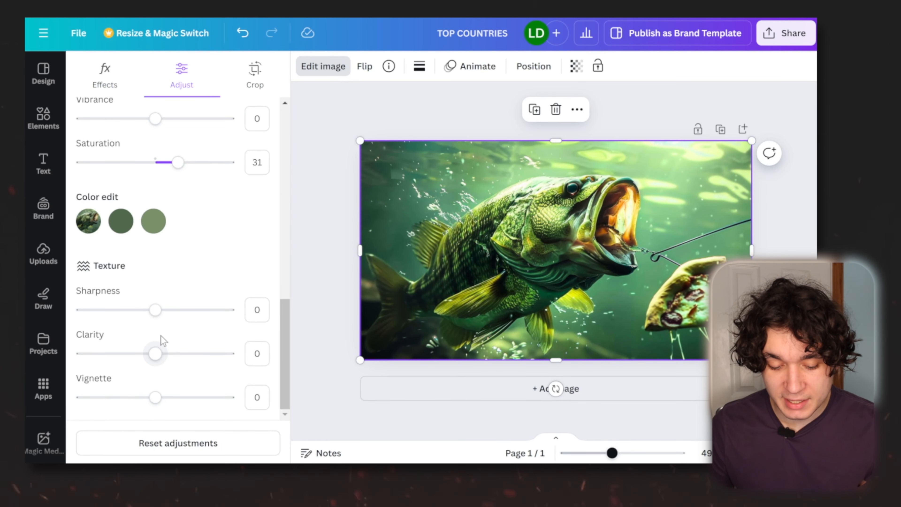
left_click_drag(157, 314, 181, 314)
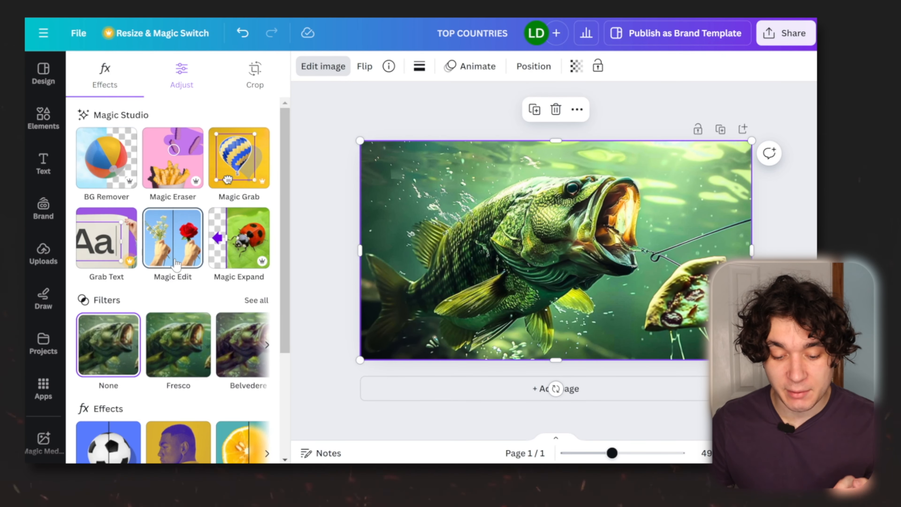
Start a Magic Edit with brush size 45 and mask the fishing line, hook and a vertical strip up to the image's upper edge.
left_click(176, 255)
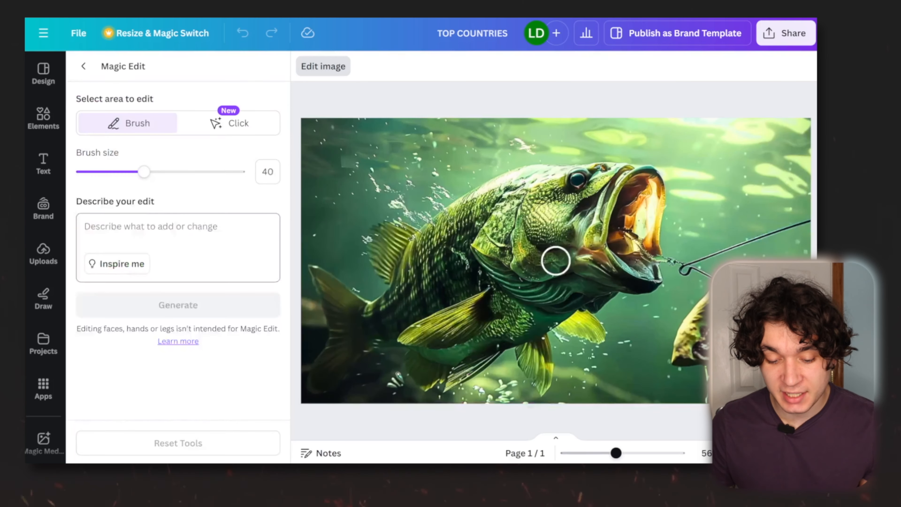
left_click_drag(151, 177, 159, 178)
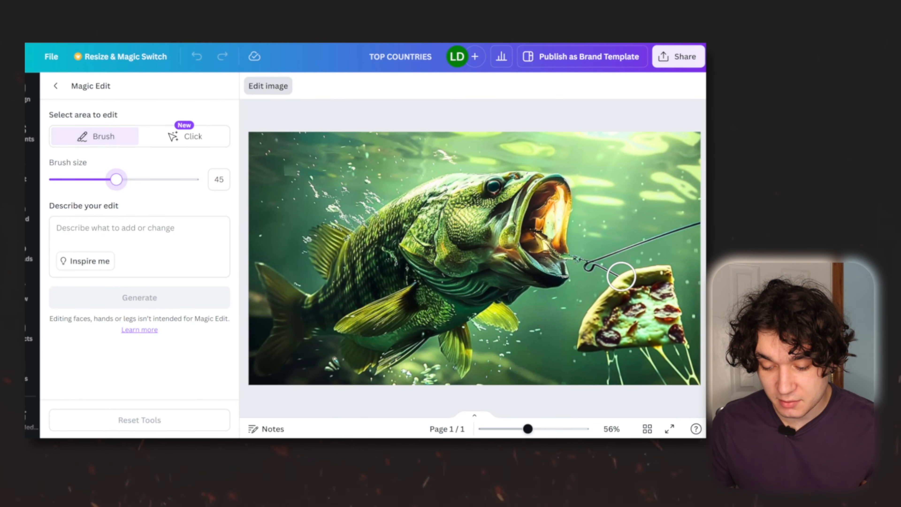
left_click(610, 276)
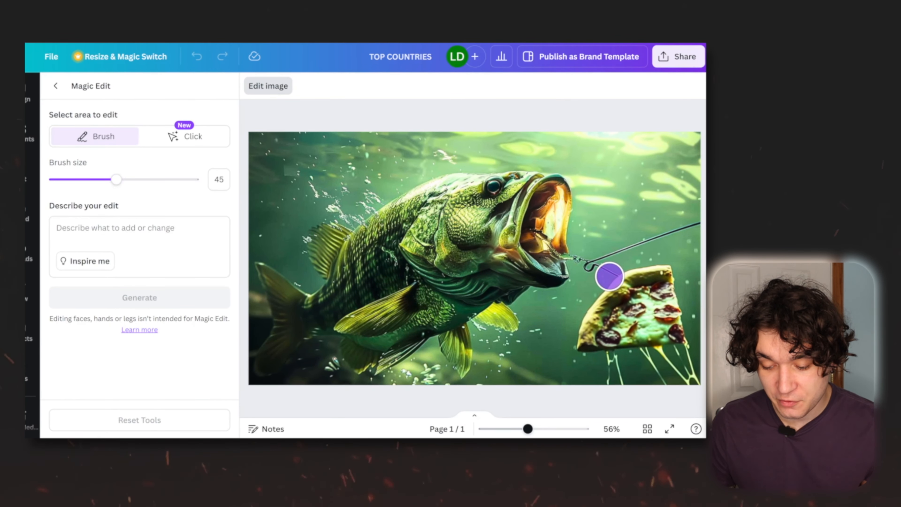
left_click_drag(581, 258, 669, 226)
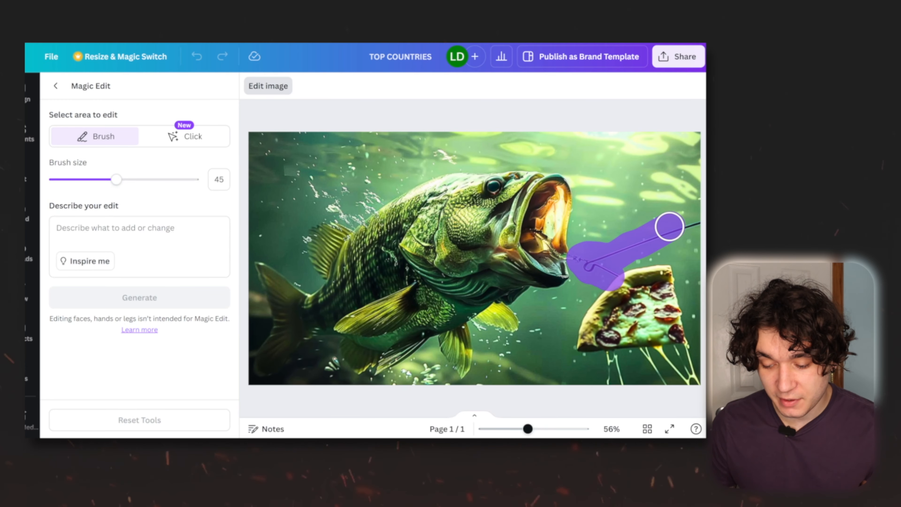
left_click(95, 229)
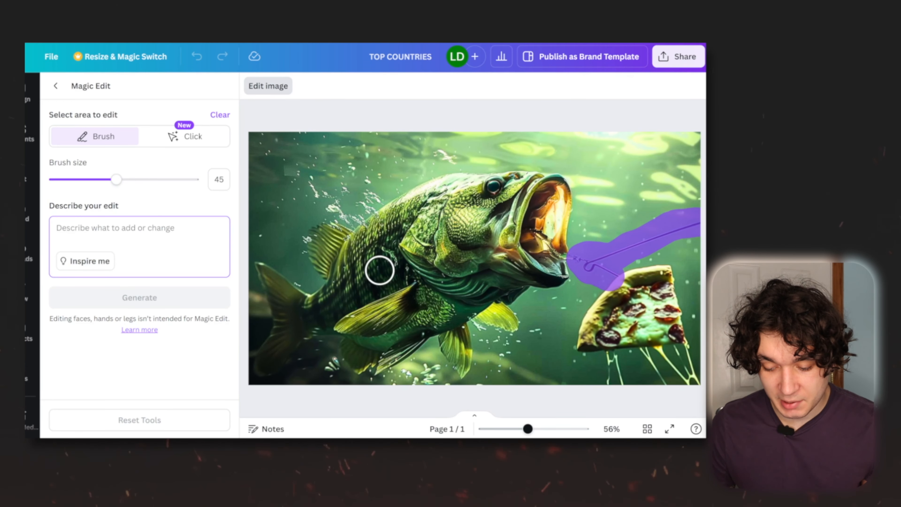
left_click_drag(618, 264, 621, 134)
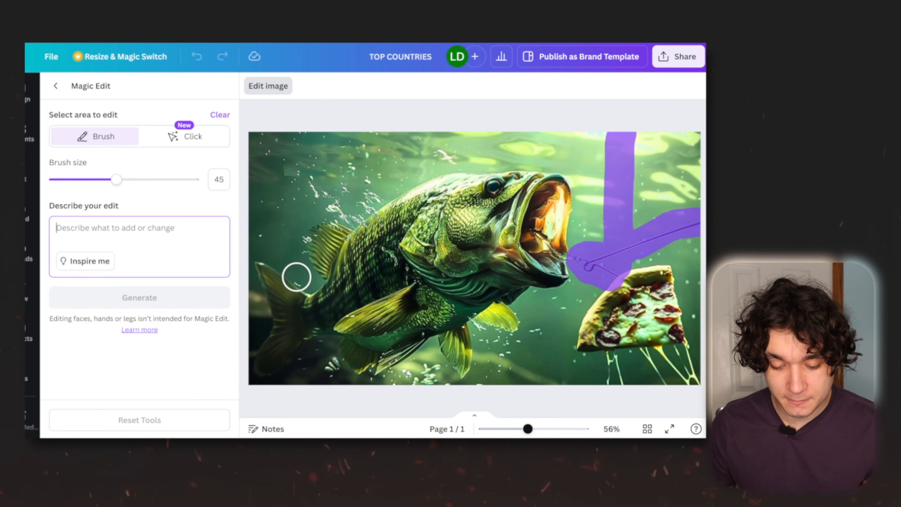
Generate the masked area as "fishing line coming straight down" and apply the result with a single thin yellow line.
type("fishing line")
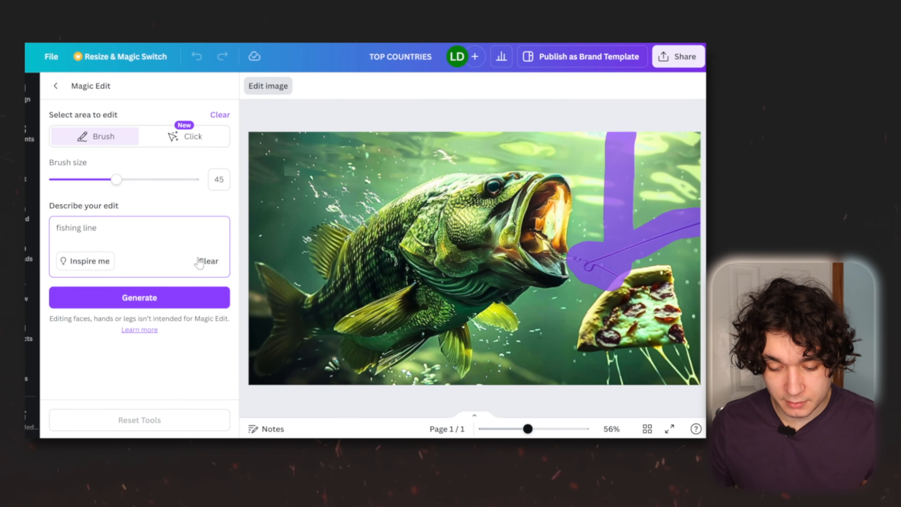
left_click(138, 297)
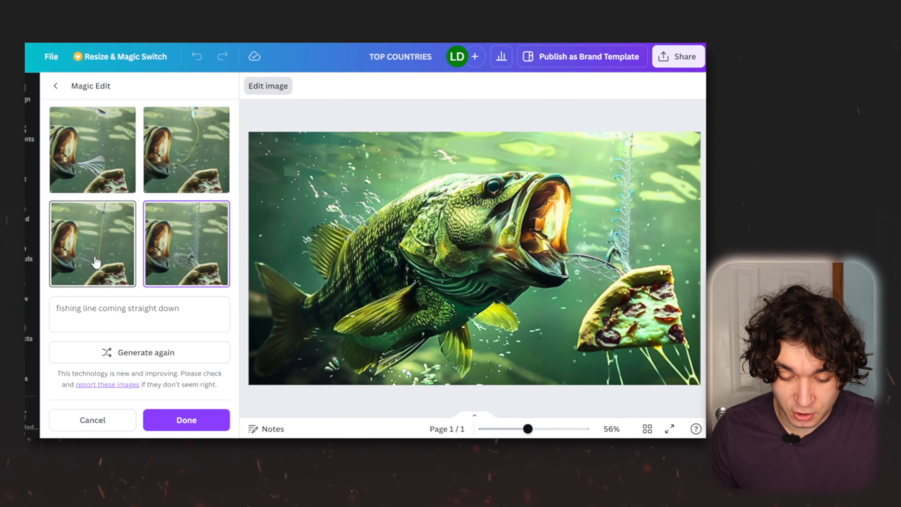
left_click(96, 259)
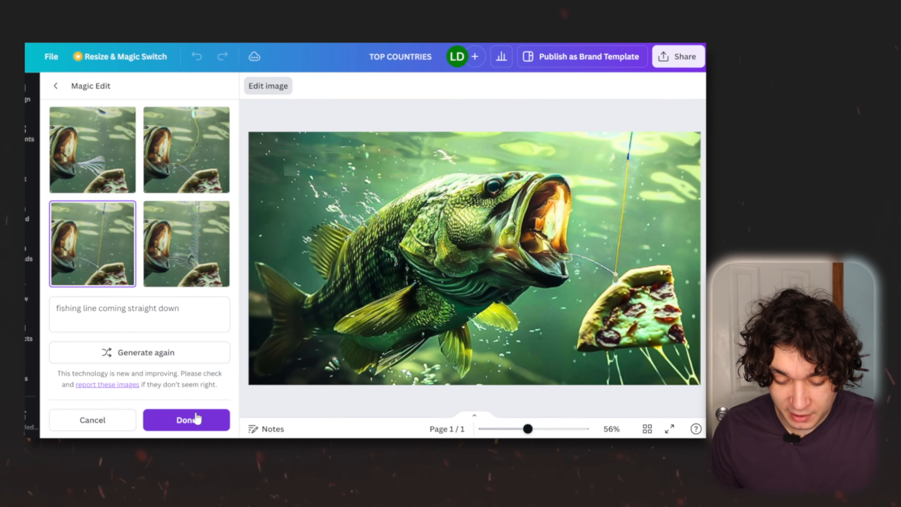
left_click(195, 421)
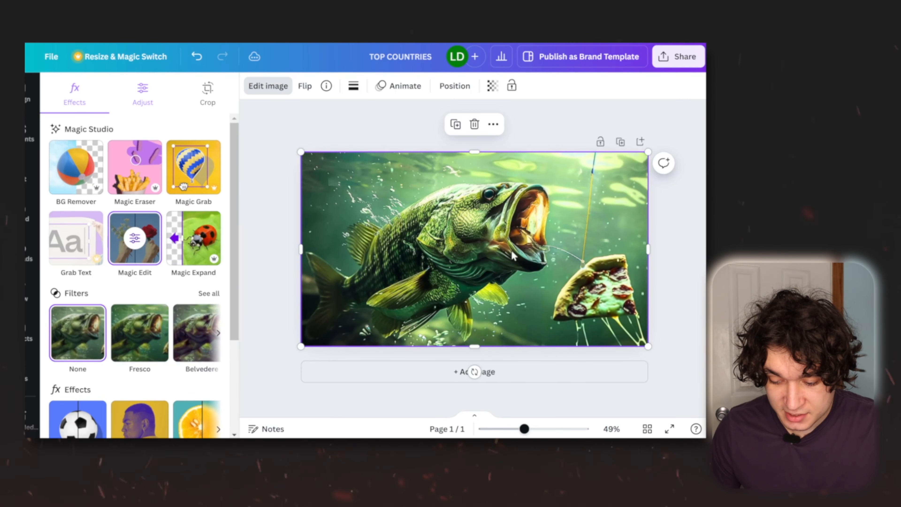
Try to erase the thin line between the fish's mouth and the pizza with Magic Edit, using the description "remove line".
left_click(136, 253)
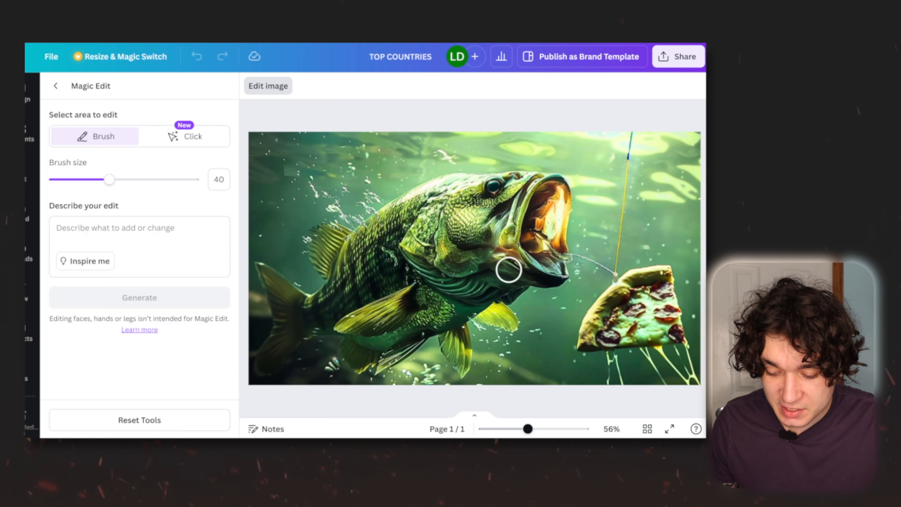
left_click_drag(583, 253, 599, 266)
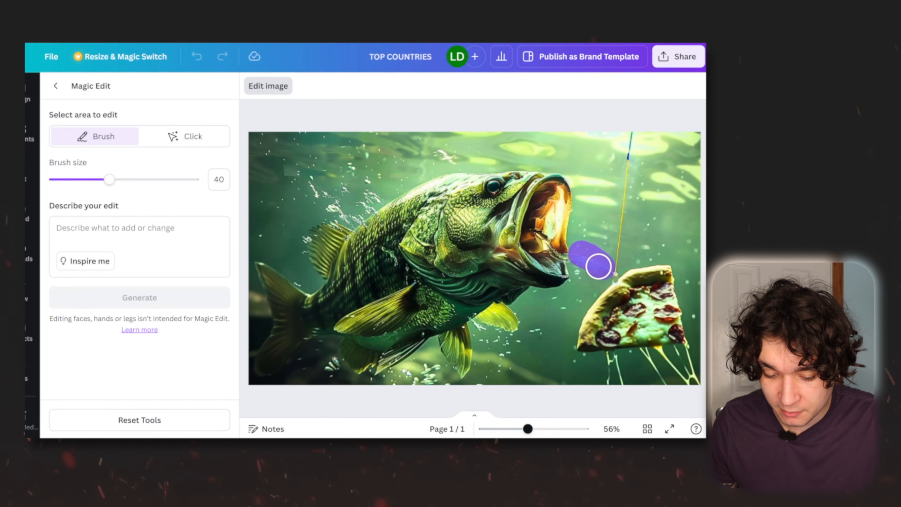
left_click(139, 232)
type("remove line")
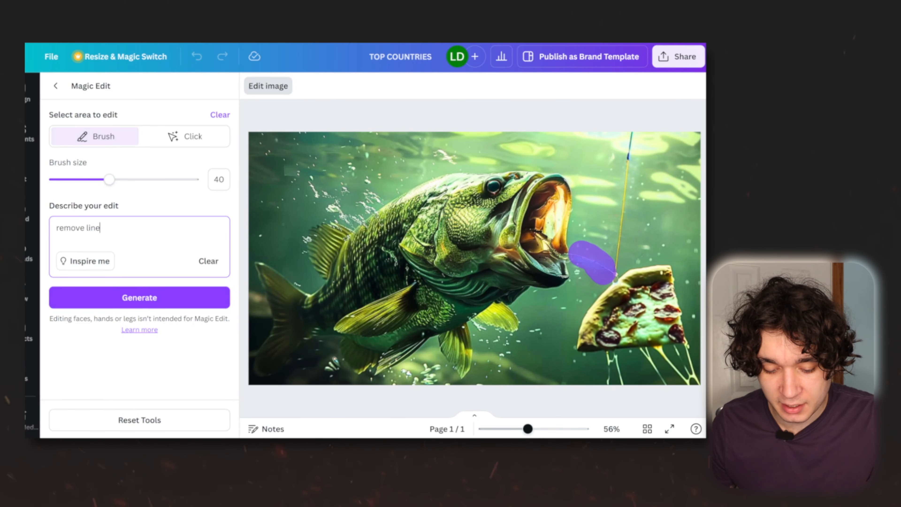
left_click(166, 296)
left_click(168, 156)
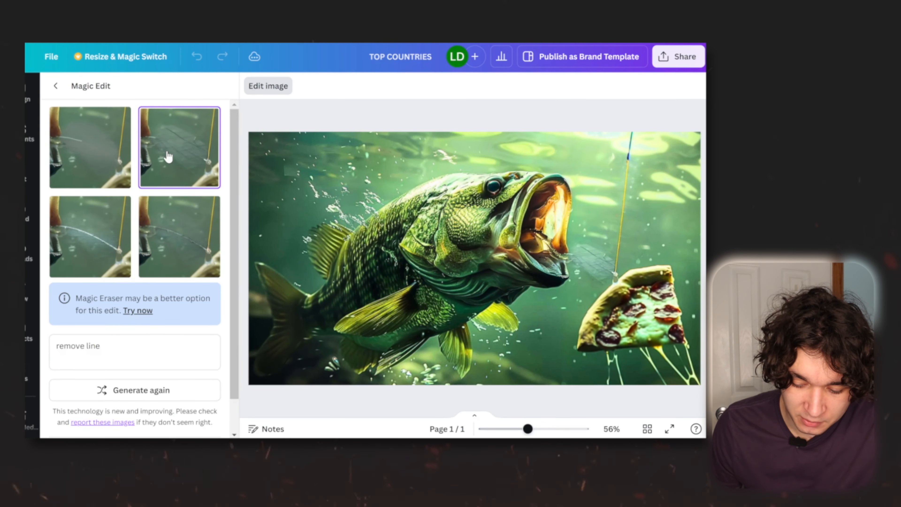
left_click(58, 86)
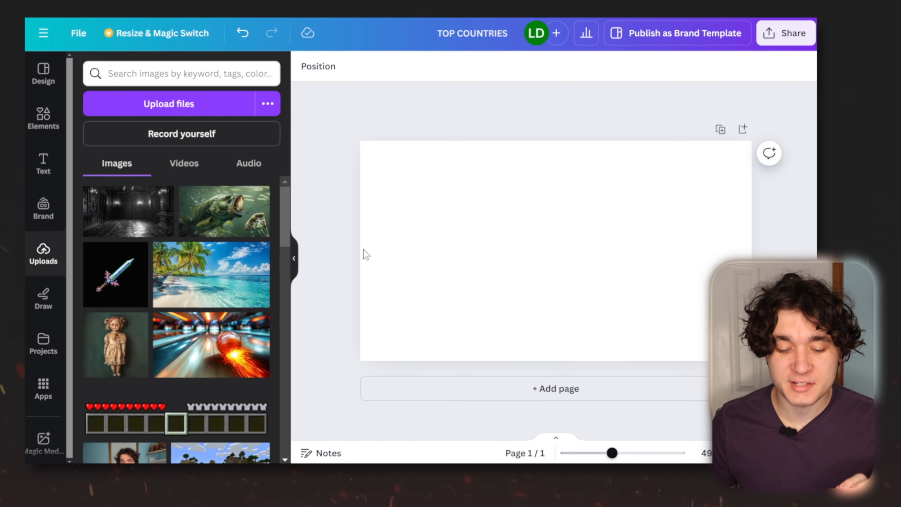
Add the uploaded dark hall image to the blank page and enlarge it to fill the page.
left_click(140, 209)
left_click_drag(485, 271, 427, 238)
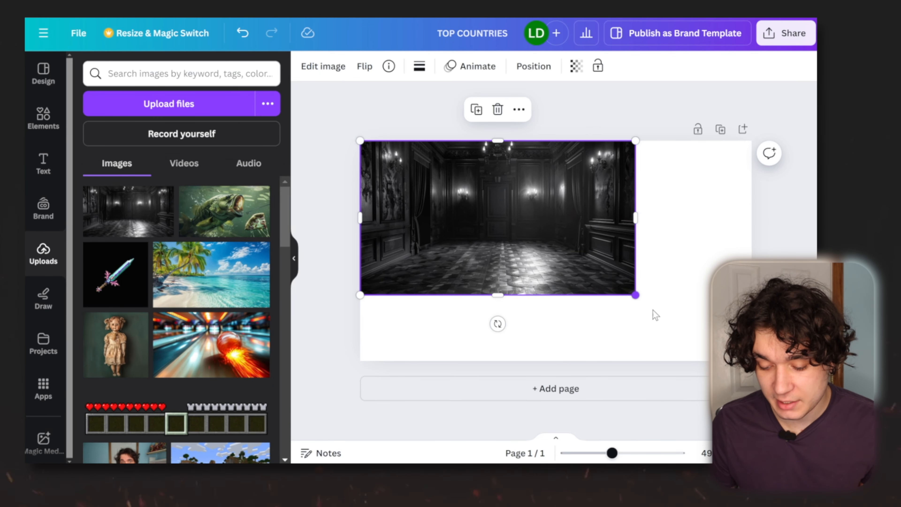
left_click_drag(635, 295, 752, 360)
Set the dark hall image's vignette to 66.
left_click(323, 66)
left_click(182, 76)
scroll(177, 257, "down", 10)
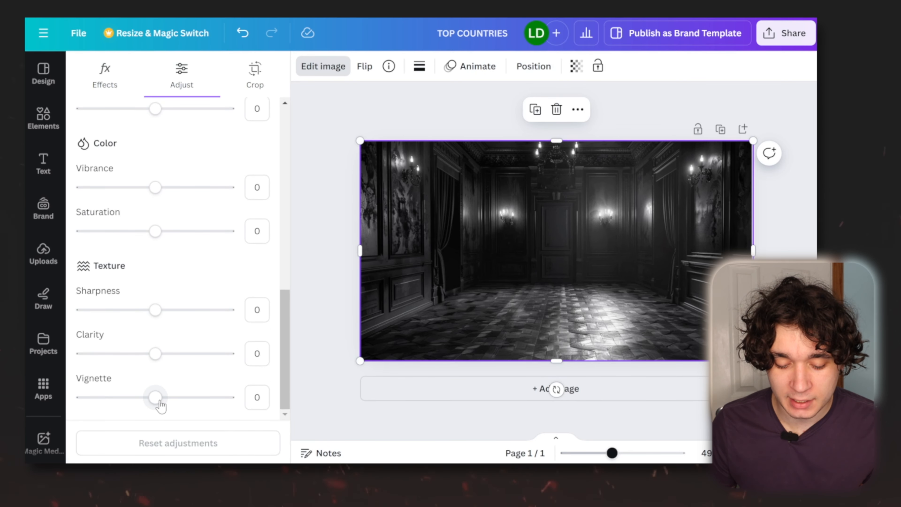
left_click_drag(167, 404, 208, 404)
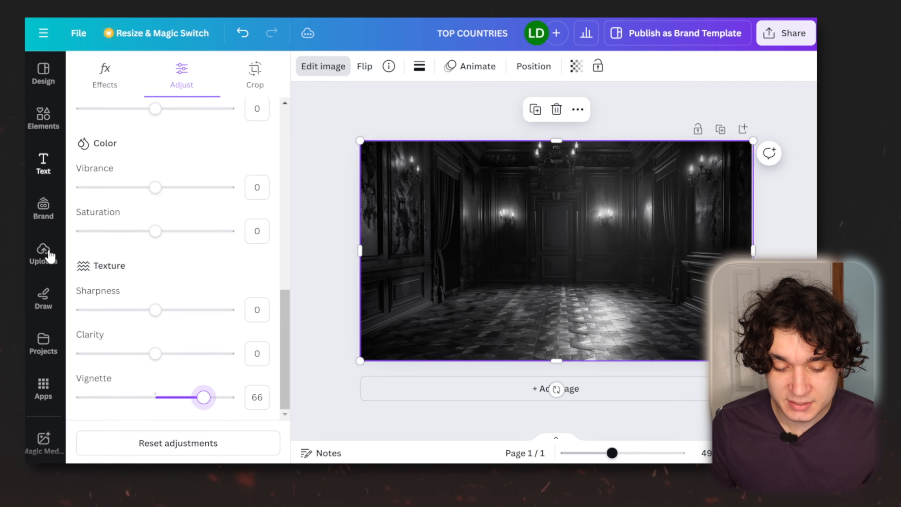
Place the uploaded doll image, with its background removed, enlarged on the left side of the dark hall.
left_click(44, 253)
left_click(115, 345)
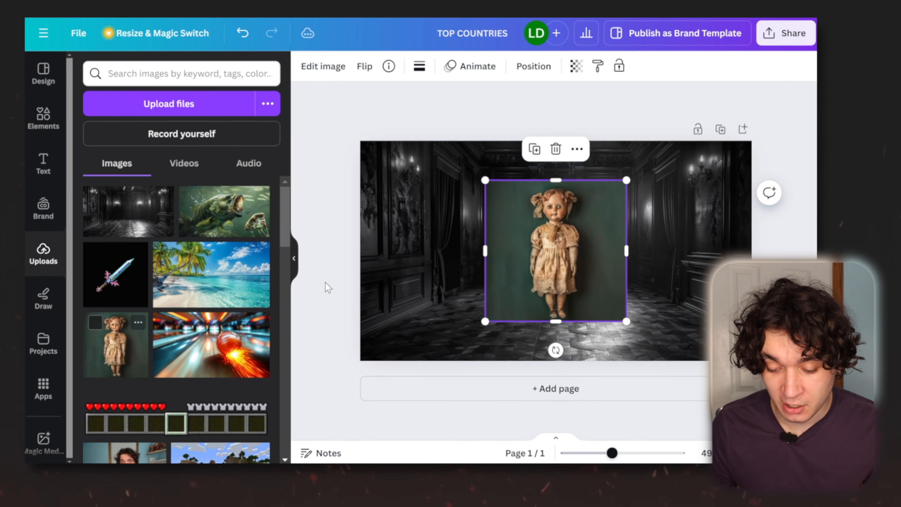
left_click(319, 67)
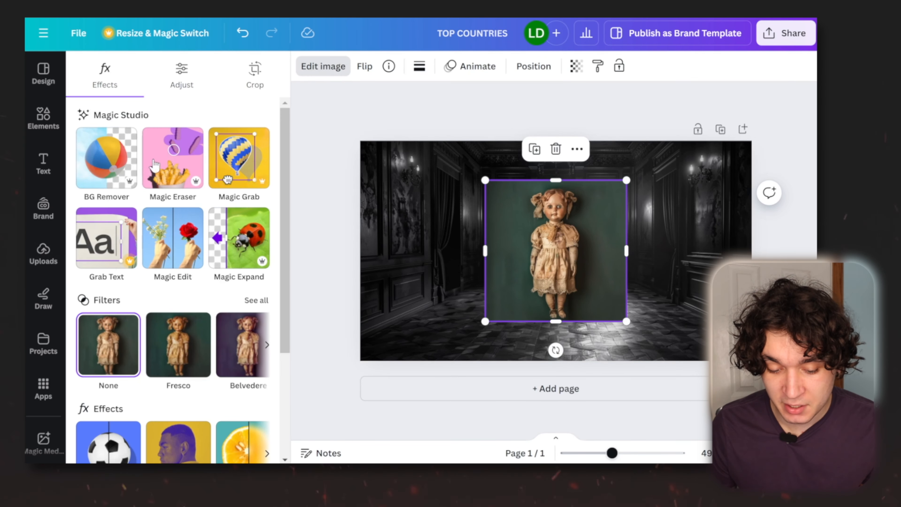
left_click(106, 160)
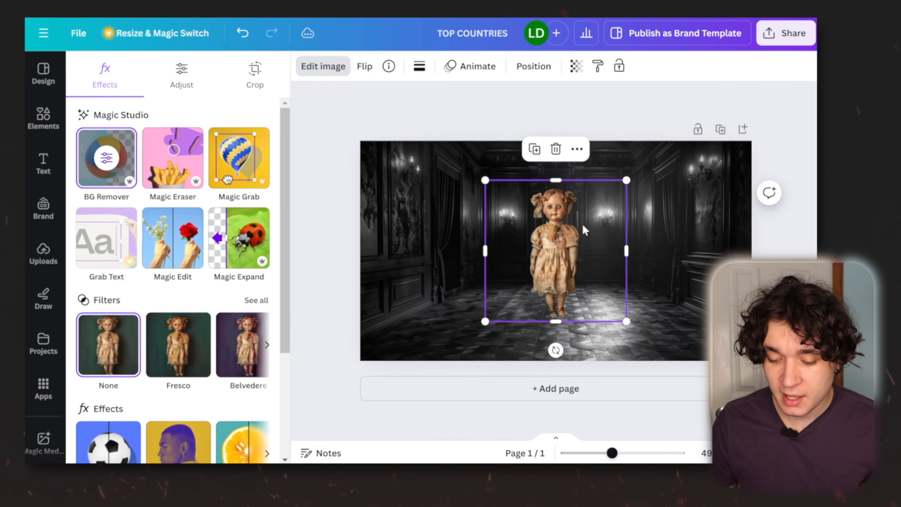
left_click_drag(627, 180, 705, 102)
left_click_drag(581, 207, 472, 274)
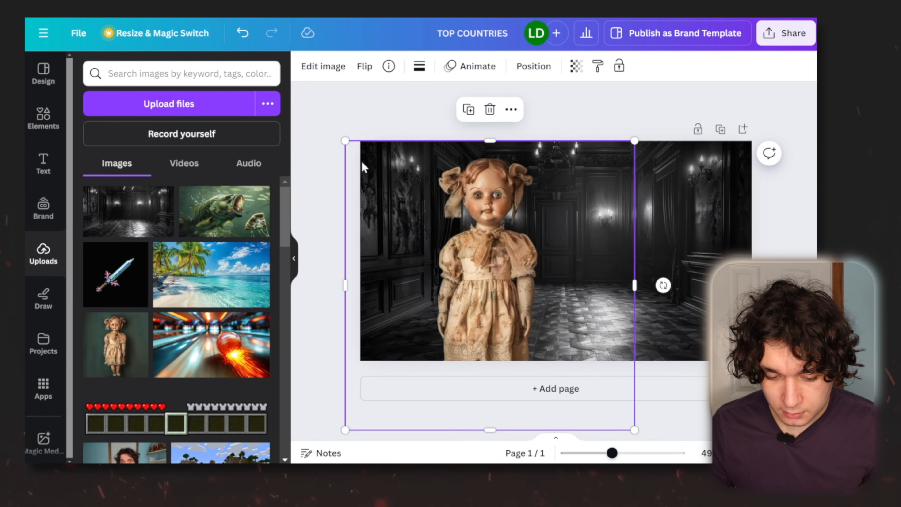
Give the doll a black Glow shadow with size 55, blur 14 and intensity 89, and enlarge it to about 1,061 px square.
left_click(332, 73)
scroll(170, 266, "down", 3)
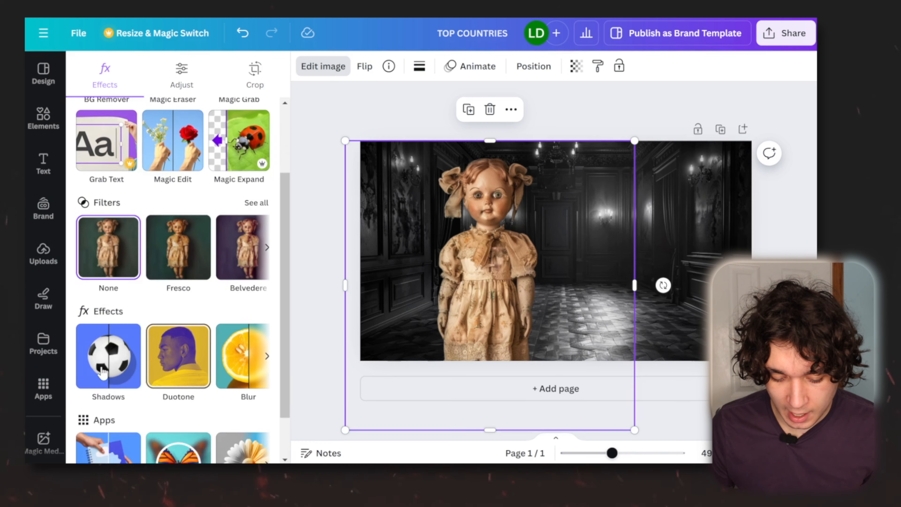
left_click(111, 351)
left_click(125, 233)
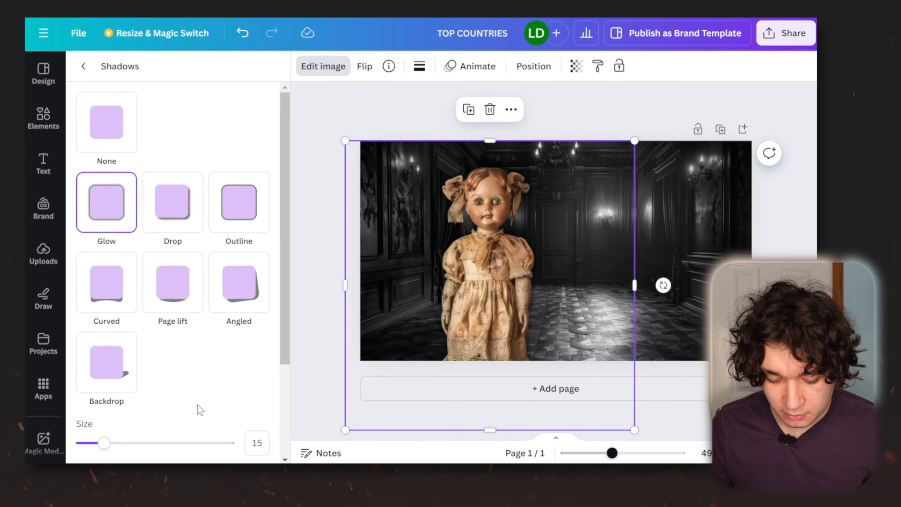
scroll(199, 410, "down", 3)
left_click_drag(127, 364, 103, 364)
left_click_drag(105, 328, 164, 328)
left_click_drag(160, 442, 214, 445)
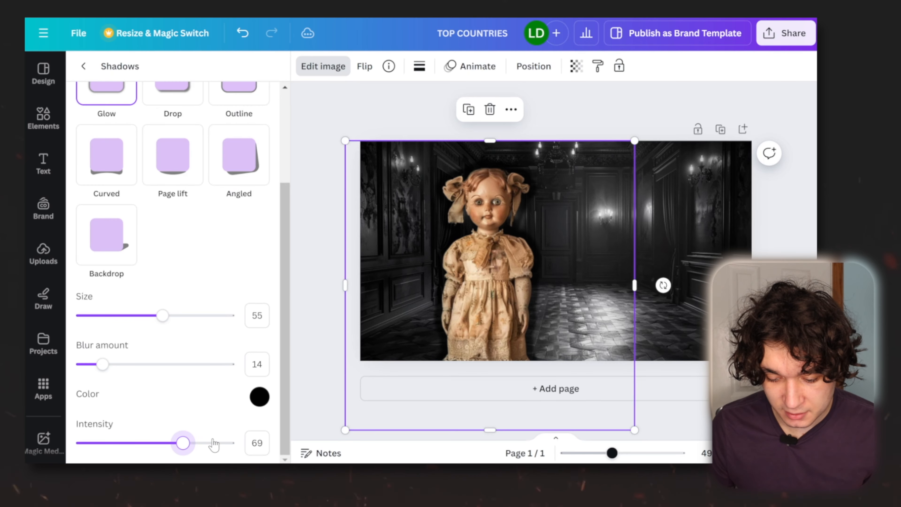
left_click_drag(638, 135, 674, 114)
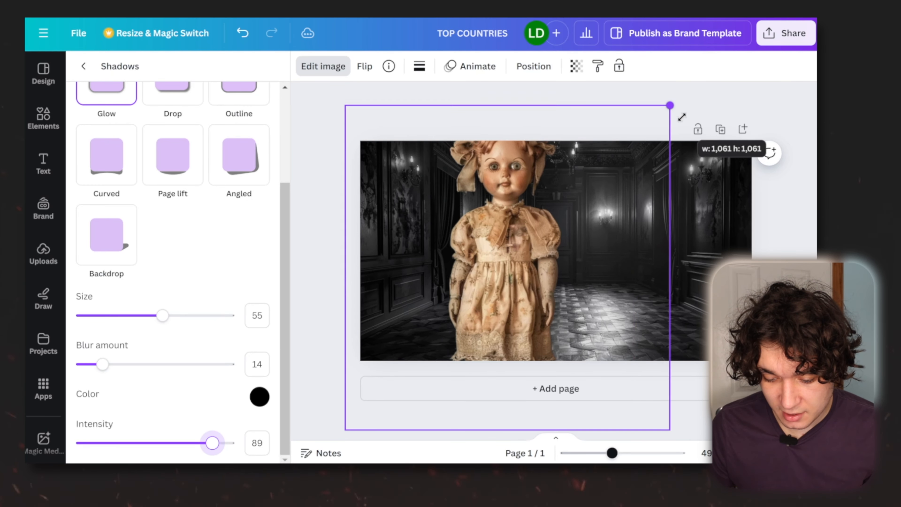
left_click_drag(541, 211, 508, 240)
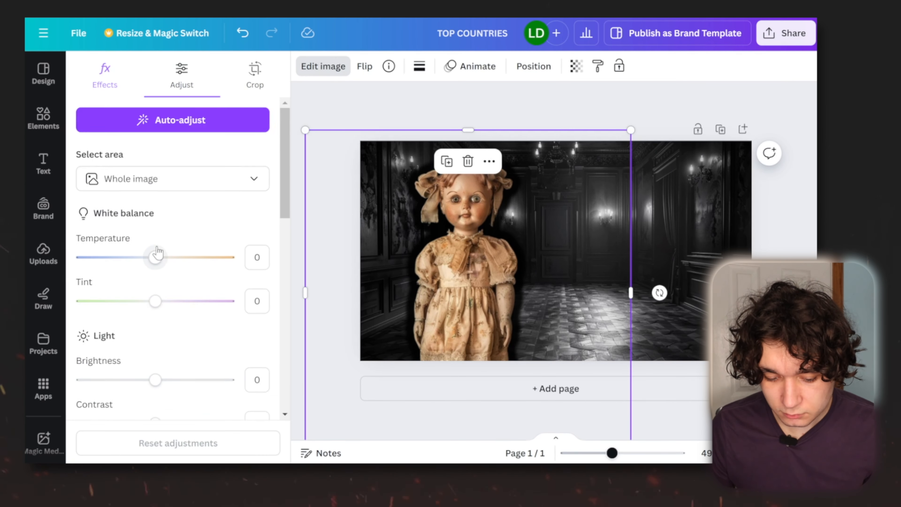
Raise the doll's contrast slightly and set its vibrance to 23, saturation to 15 and sharpness to 29.
scroll(157, 252, "down", 4)
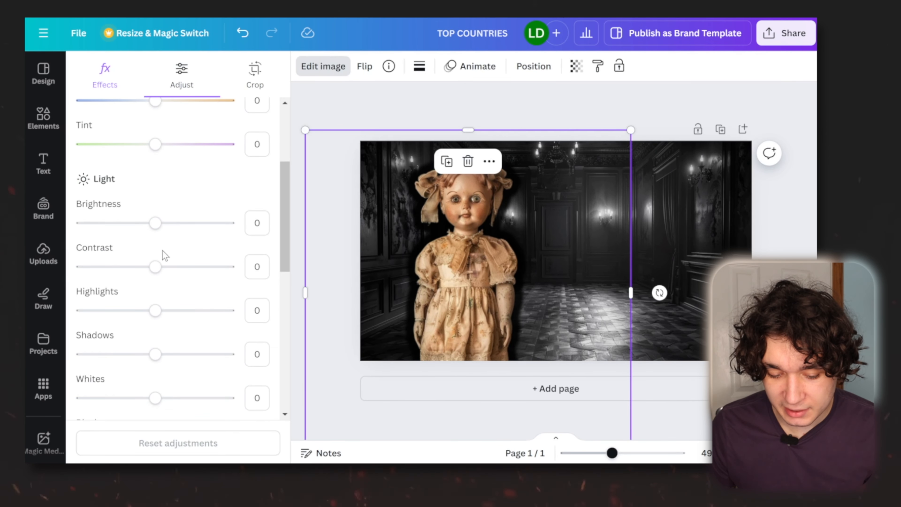
left_click_drag(155, 267, 173, 266)
scroll(186, 362, "down", 8)
left_click_drag(155, 211, 172, 212)
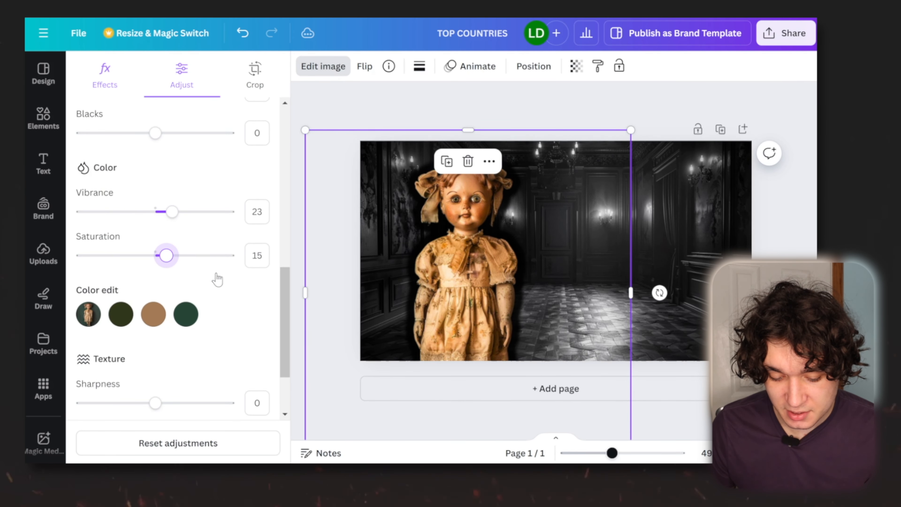
scroll(159, 319, "down", 3)
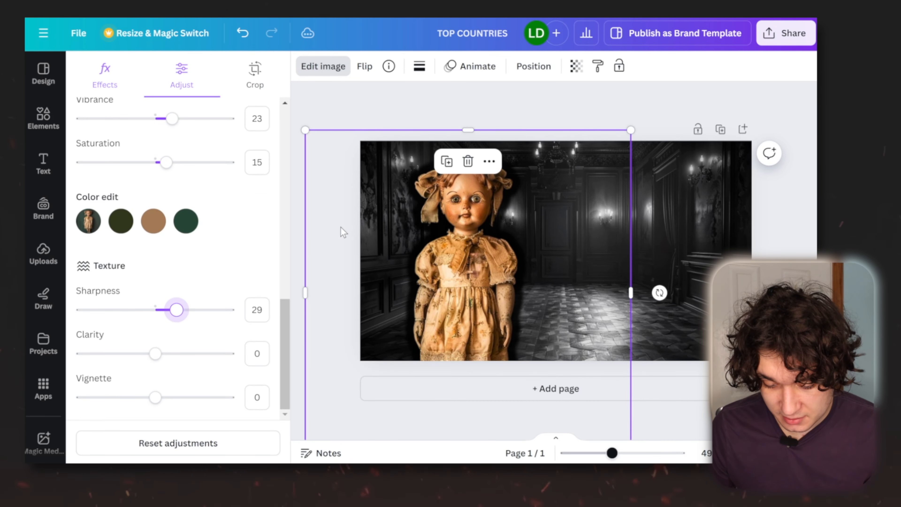
left_click(342, 232)
Place the uploaded photo of the shocked man in the light blue T-shirt, with its background removed, enlarged on the right side.
scroll(160, 301, "down", 5)
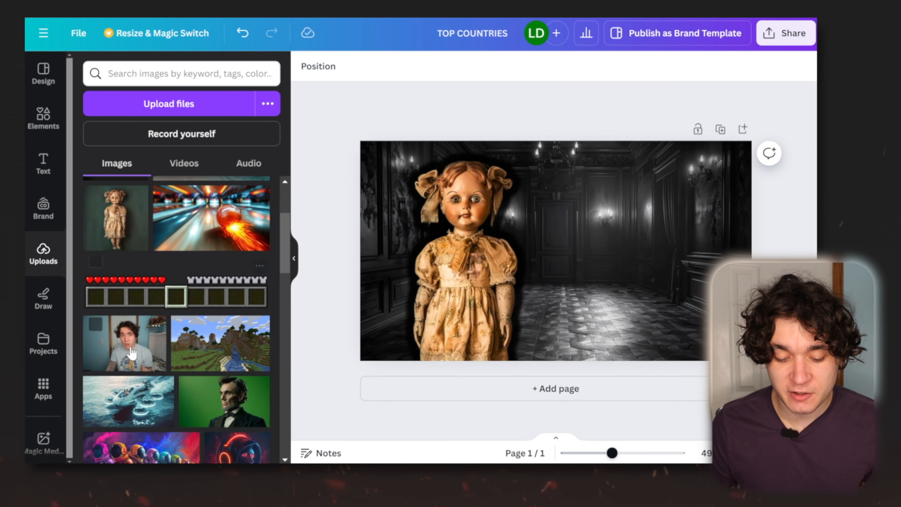
left_click(131, 354)
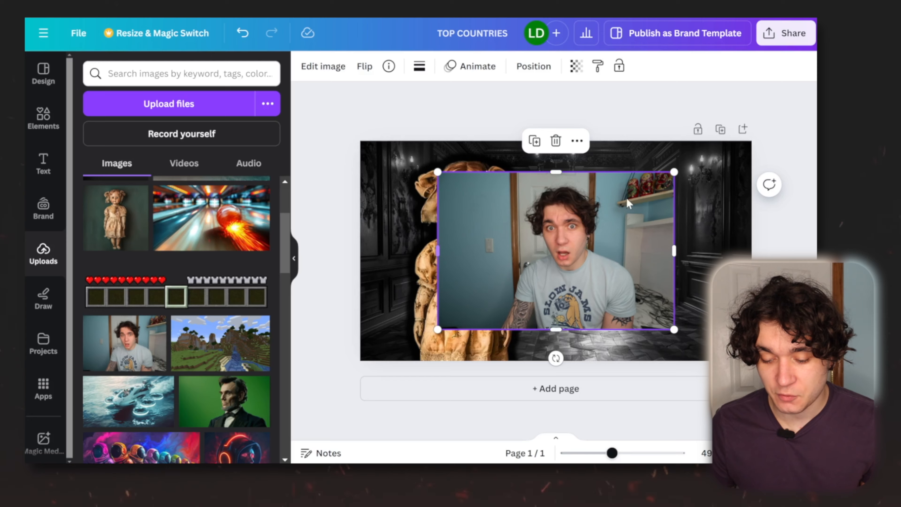
left_click(322, 66)
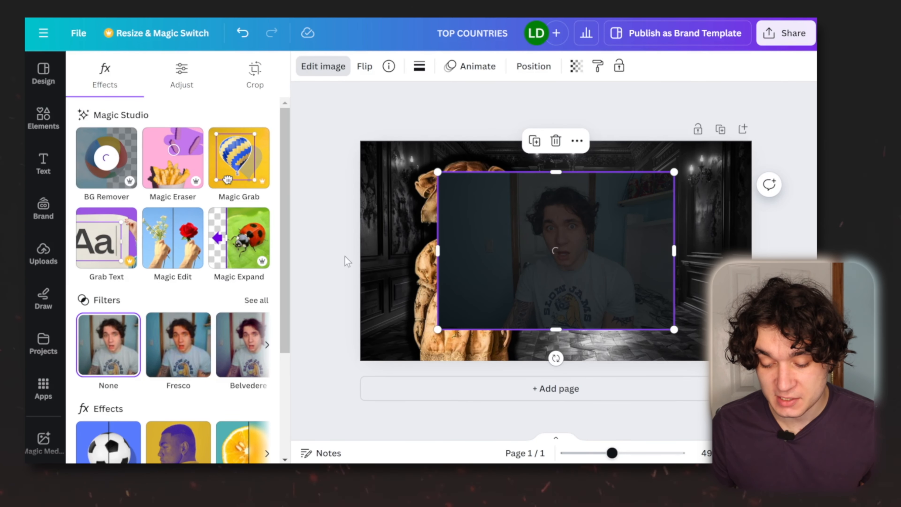
left_click_drag(674, 171, 802, 86)
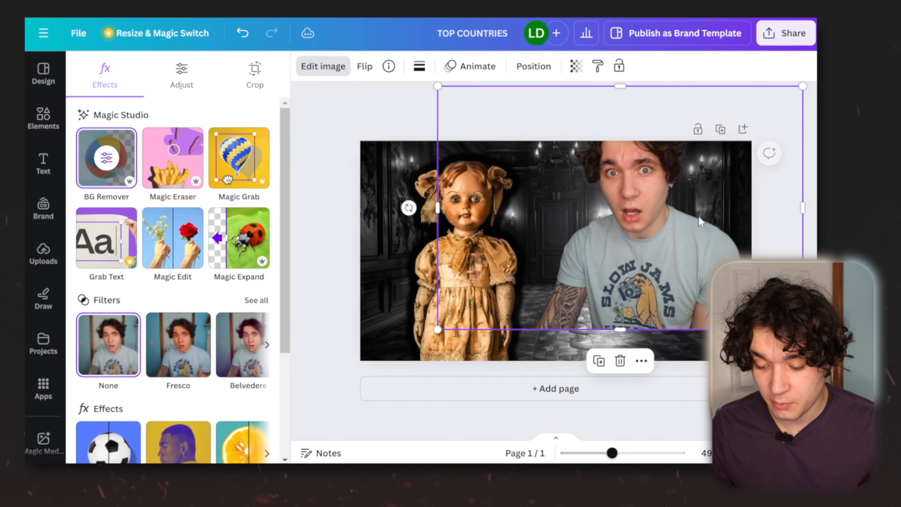
left_click_drag(657, 248, 615, 288)
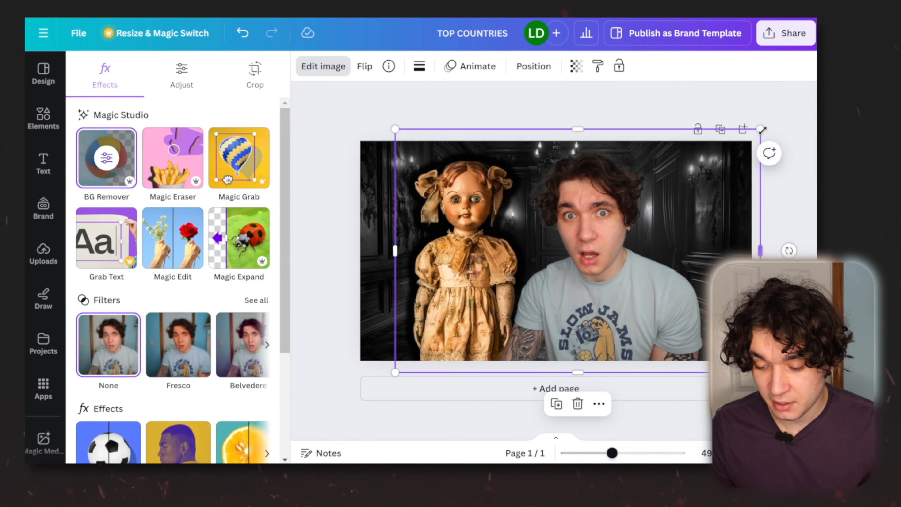
left_click_drag(760, 130, 813, 93)
left_click_drag(693, 272, 696, 296)
Shift the doll slightly left and blur the whole hall background image at intensity 33.
left_click(330, 288)
left_click(432, 288)
left_click_drag(433, 288, 369, 280)
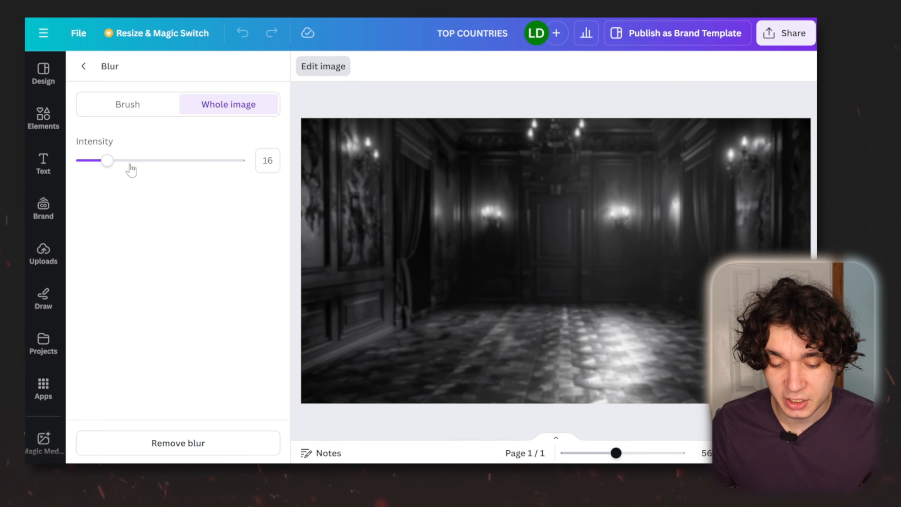
left_click_drag(134, 162, 135, 163)
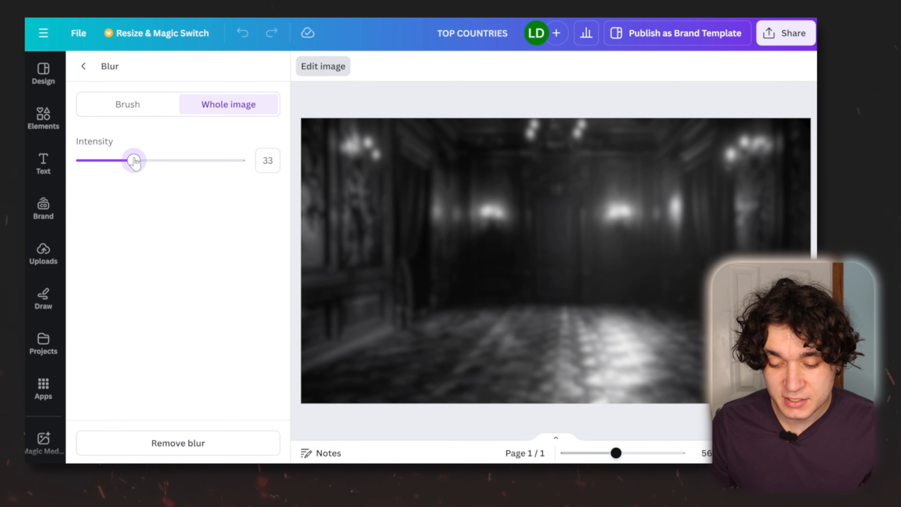
left_click(84, 67)
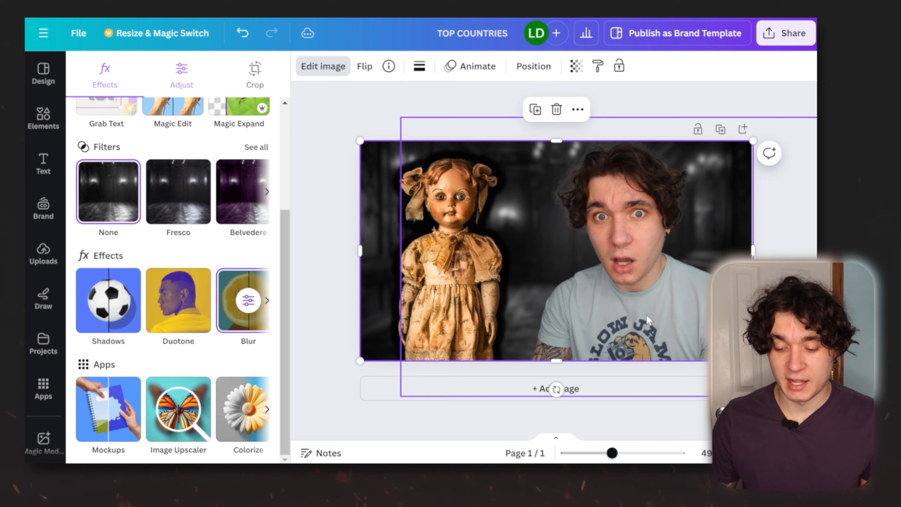
Apply a Glow shadow to the cut-out of the shocked man and enlarge it slightly.
left_click(110, 326)
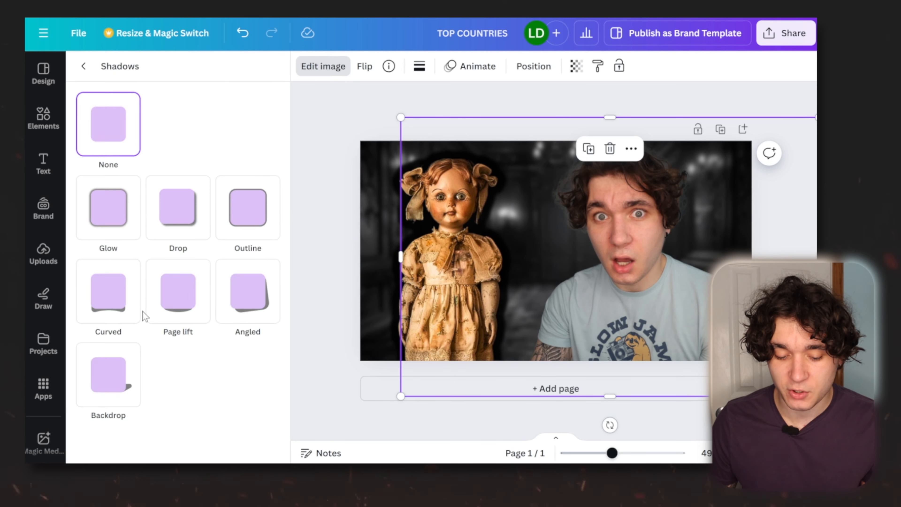
left_click(118, 230)
left_click_drag(400, 107, 382, 105)
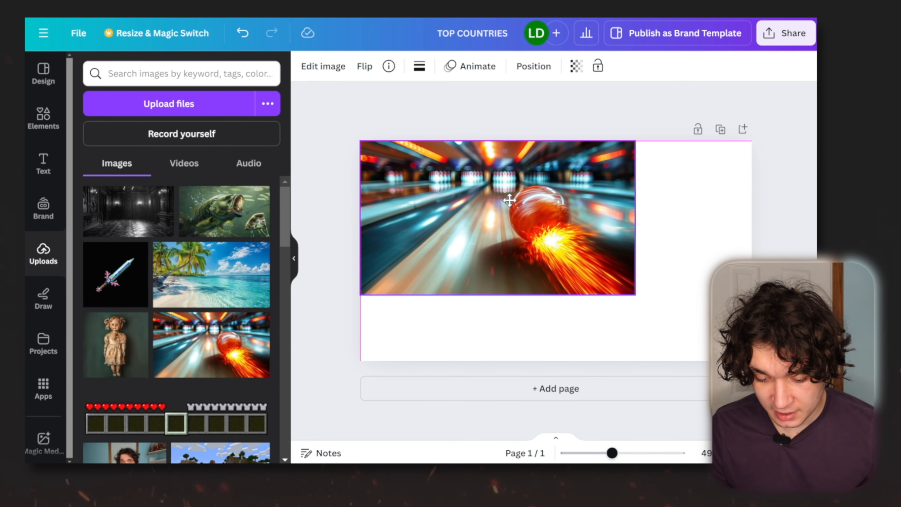
Enlarge the bowling alley image to fill the whole page.
left_click(509, 201)
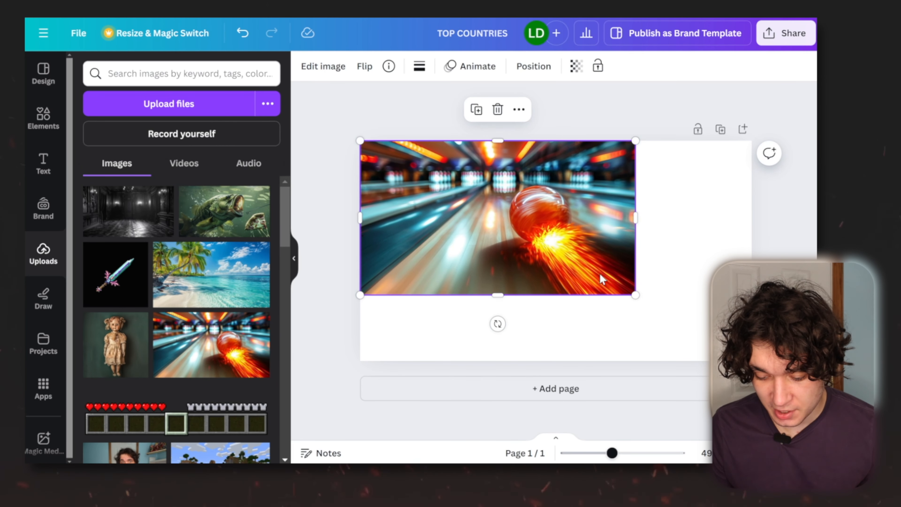
left_click_drag(635, 295, 753, 361)
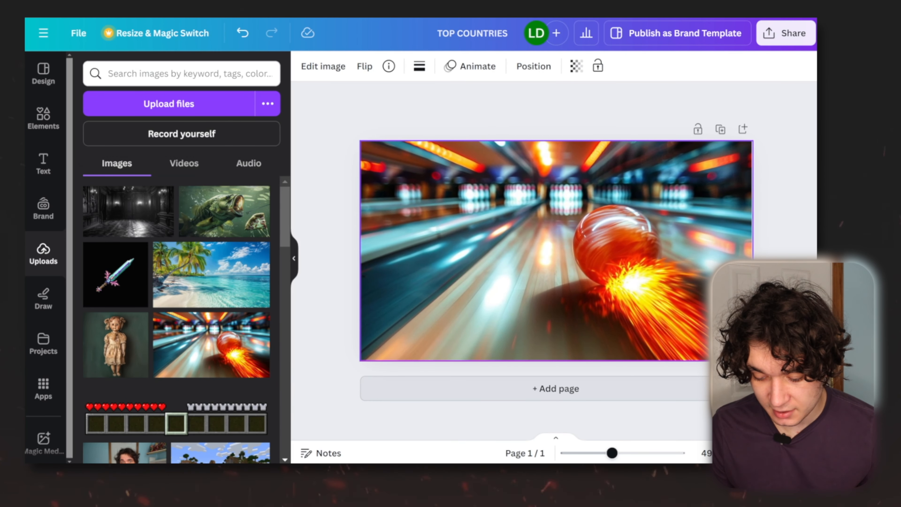
Place the uploaded photo of the man holding his head, with its background removed, enlarged at the page's right edge.
left_click(153, 226)
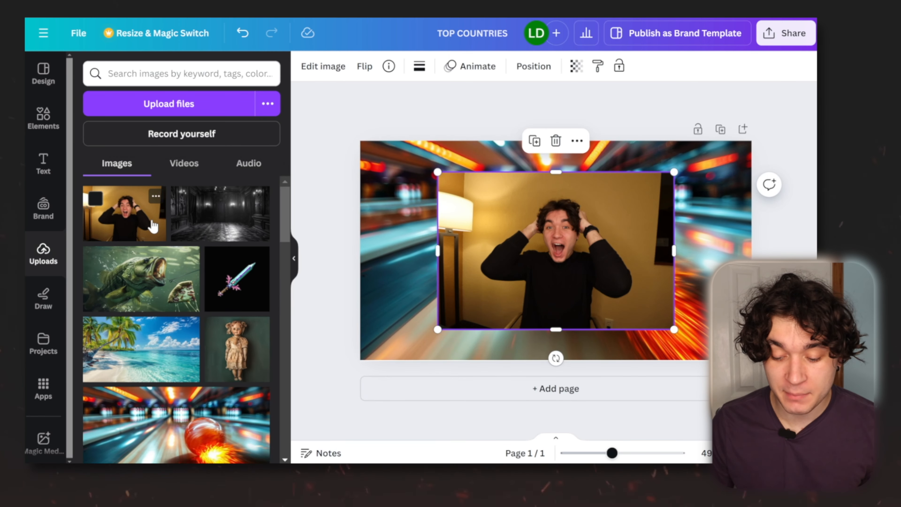
left_click(323, 67)
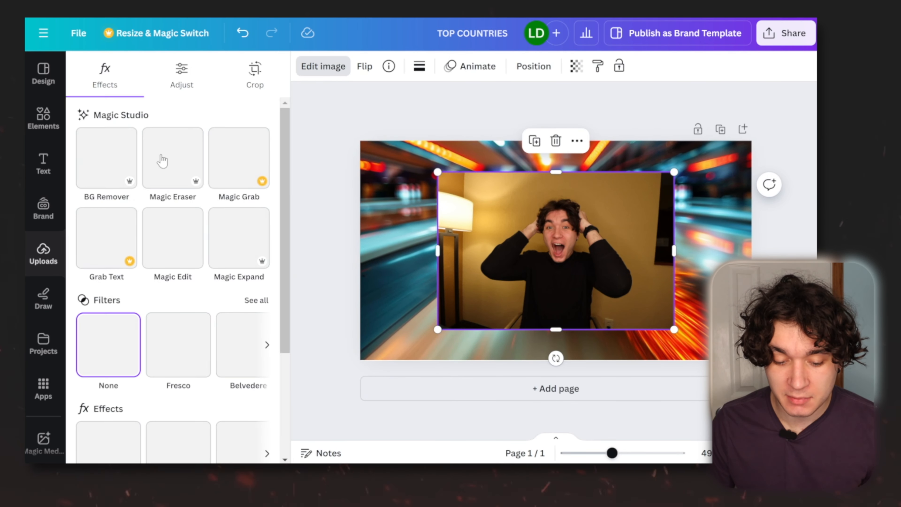
left_click(136, 175)
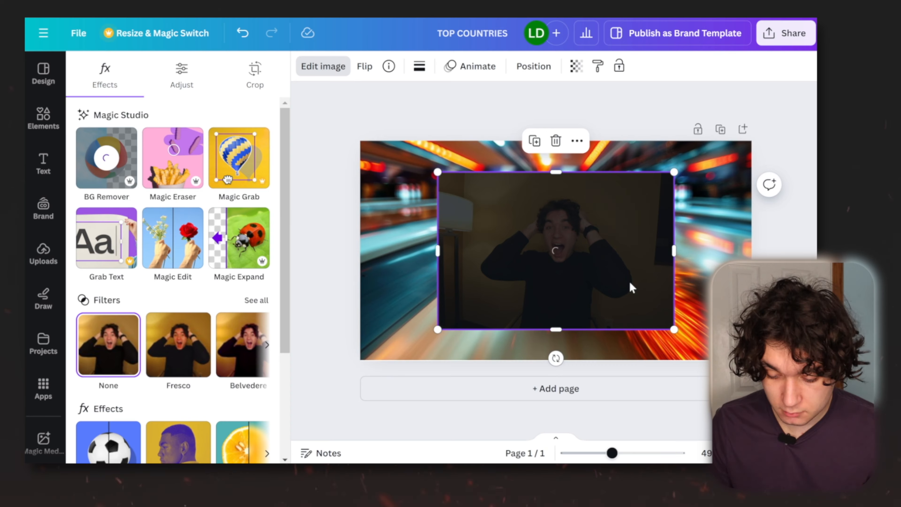
left_click_drag(750, 148, 814, 79)
left_click_drag(634, 230, 448, 266)
left_click_drag(629, 124, 717, 89)
left_click_drag(479, 181, 722, 161)
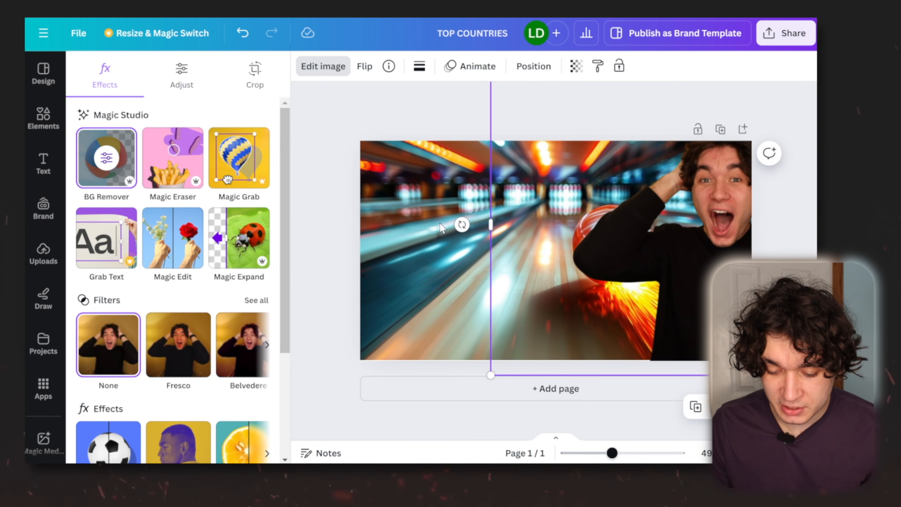
Shift the bowling image and the man's cut-out left so the ball and his whole face both fit on the page.
left_click_drag(412, 231, 296, 236)
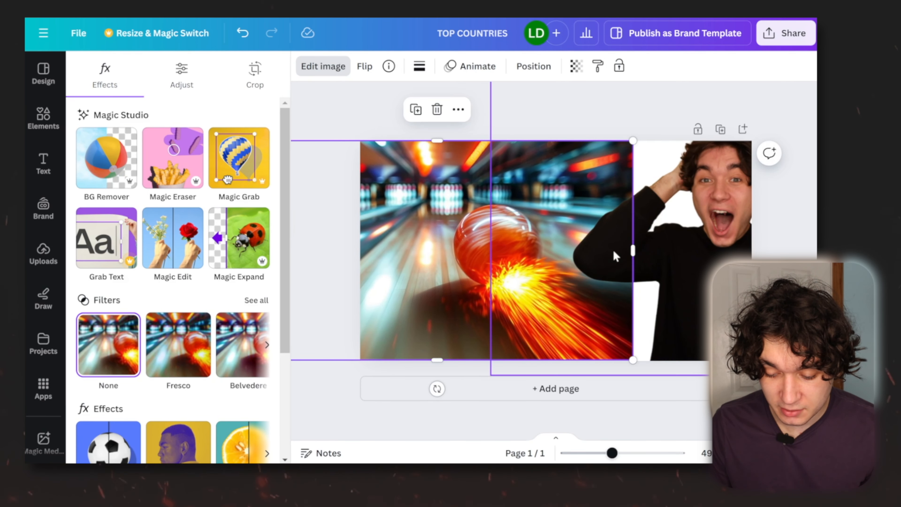
left_click_drag(640, 255, 604, 255)
left_click_drag(377, 295, 355, 294)
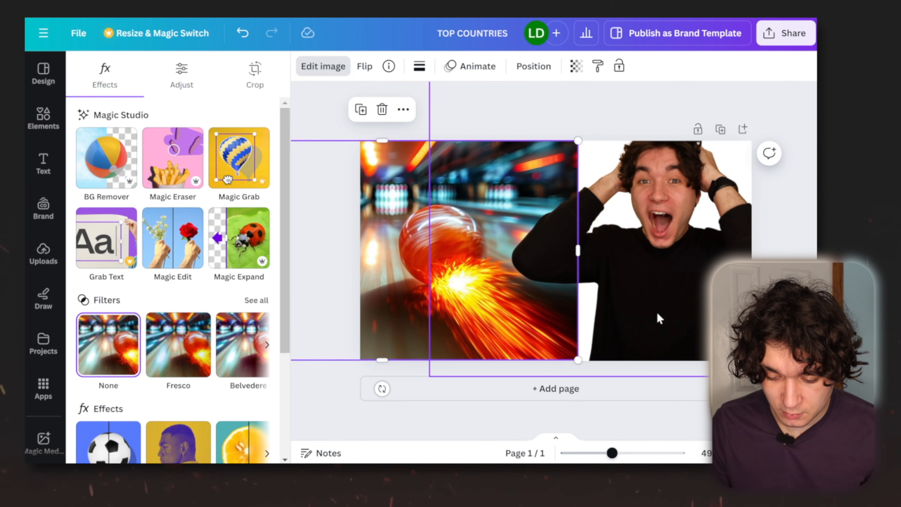
mouse_move(657, 313)
left_mouse_down()
mouse_move(637, 314)
mouse_move(650, 310)
left_mouse_up()
left_click_drag(400, 317, 407, 317)
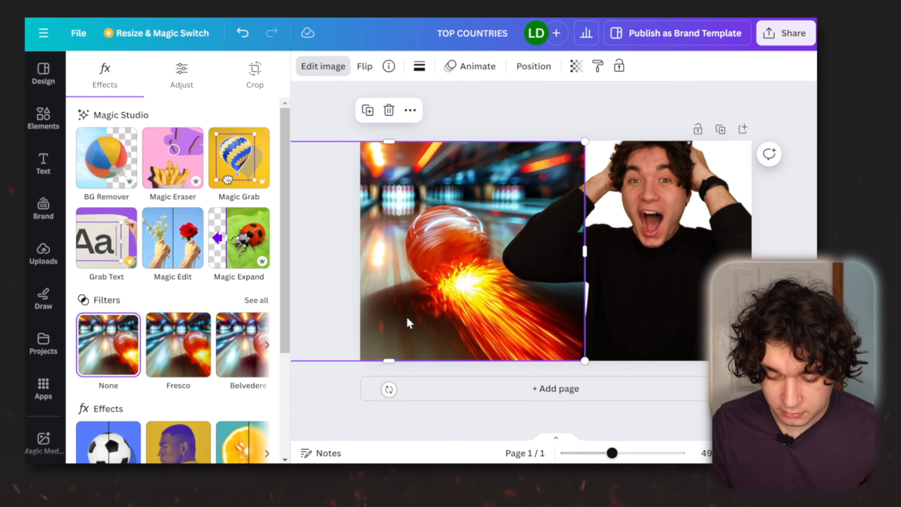
Extend the bowling image to the page's right edge with a freeform Magic Expand and apply the second generated result.
left_click(232, 240)
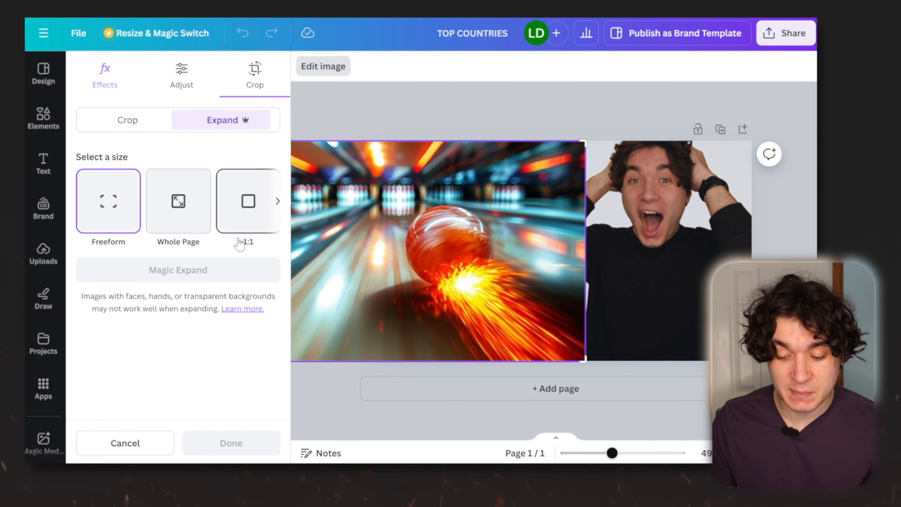
left_click_drag(582, 359, 752, 361)
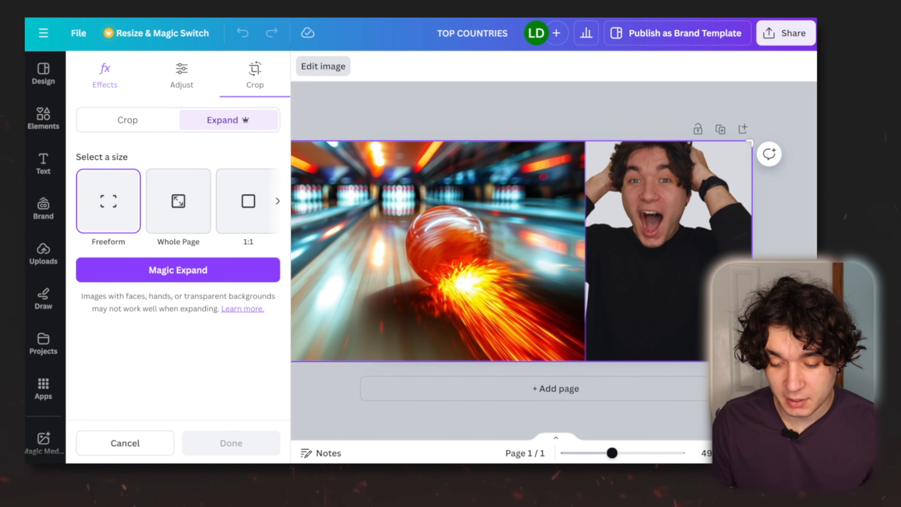
right_click(204, 275)
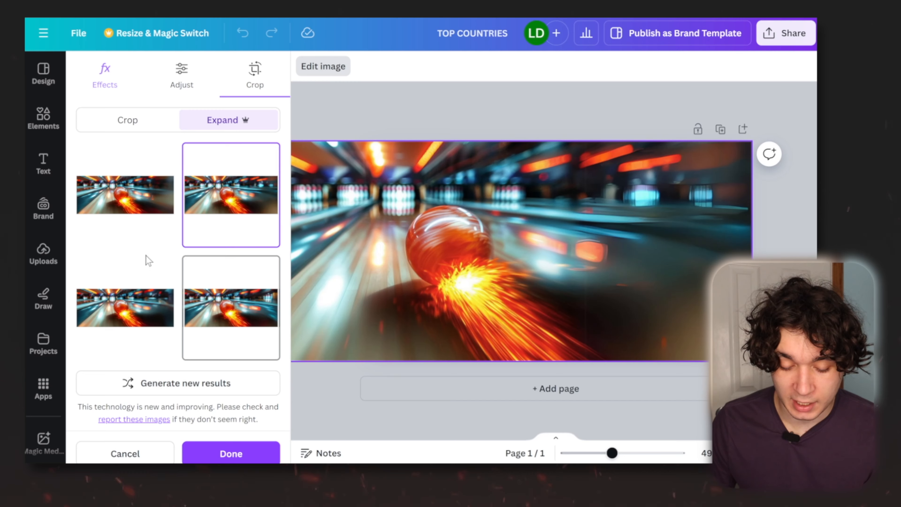
left_click(231, 453)
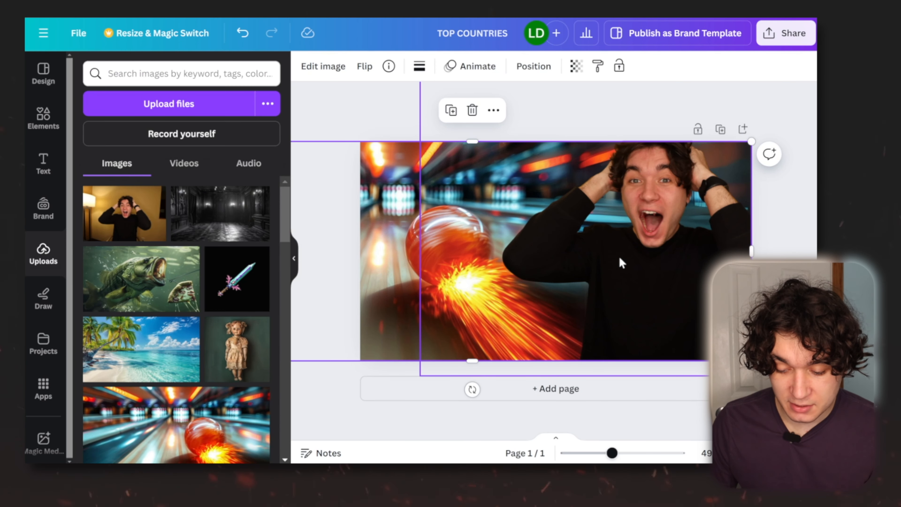
Move the man's cut-out slightly down and right, and enlarge the bowling image to cover the page's right edge.
left_click_drag(646, 291, 652, 297)
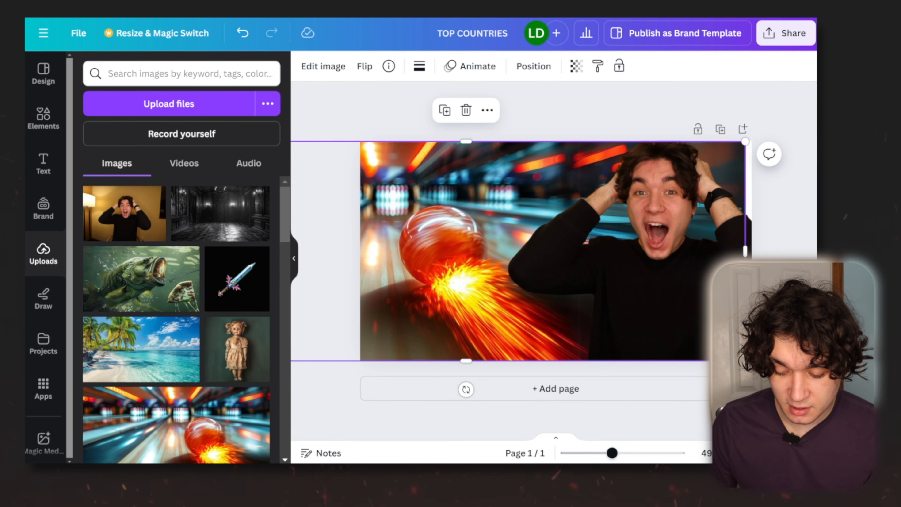
left_click_drag(745, 361, 761, 367)
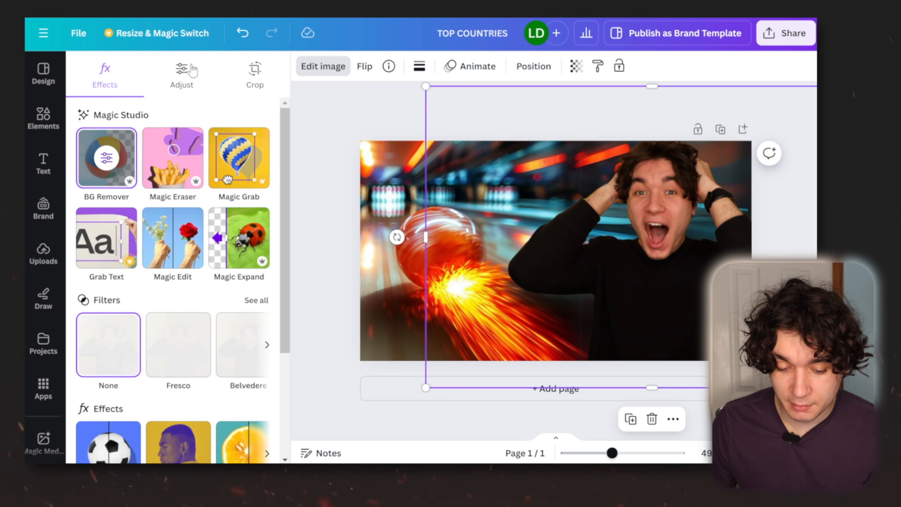
Set the brightness of the man's cut-out to 24 and its contrast to 30.
left_click(182, 72)
scroll(156, 252, "down", 1)
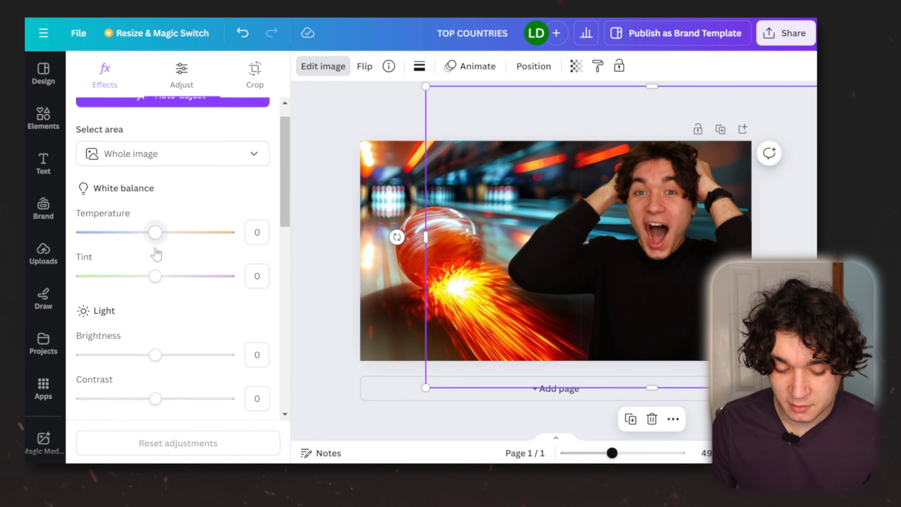
left_click_drag(155, 339, 172, 339)
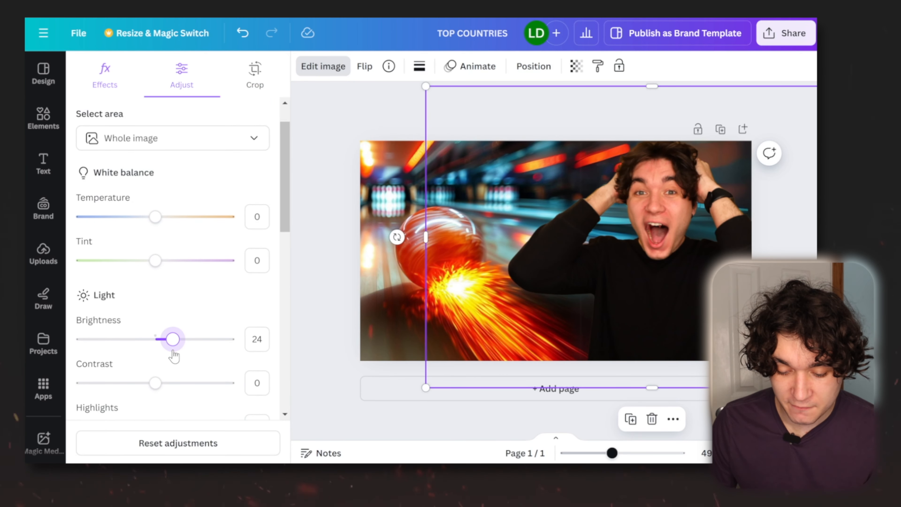
scroll(173, 353, "down", 3)
left_click_drag(155, 283, 177, 282)
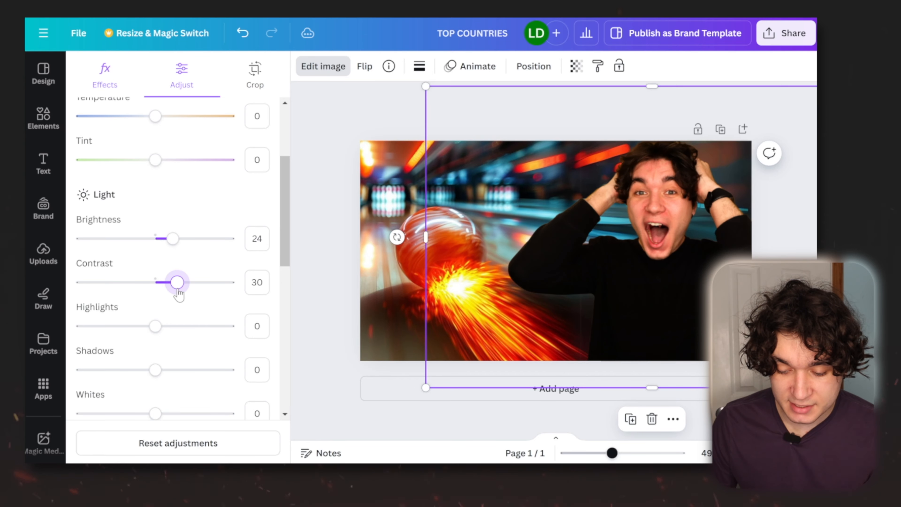
scroll(139, 322, "down", 8)
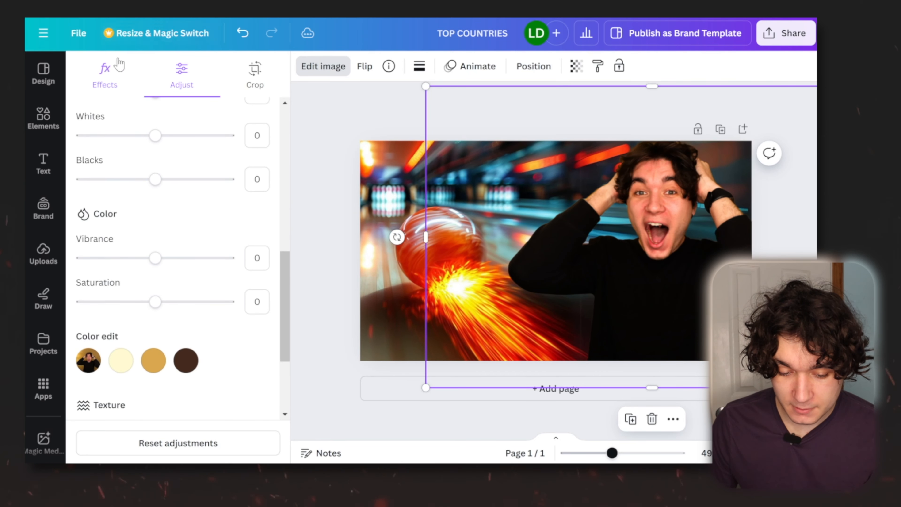
Apply the Glow shadow effect to the man's cut-out.
left_click(117, 63)
left_click(107, 326)
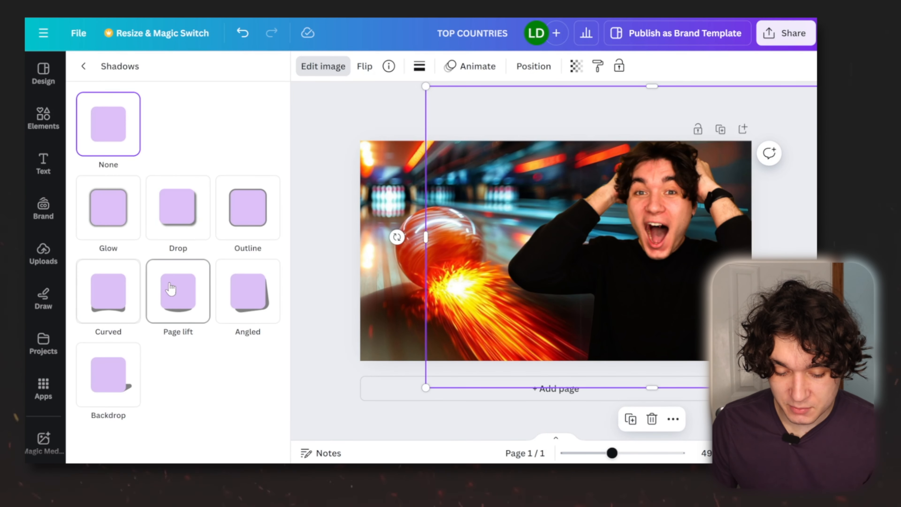
left_click(107, 210)
left_click(84, 66)
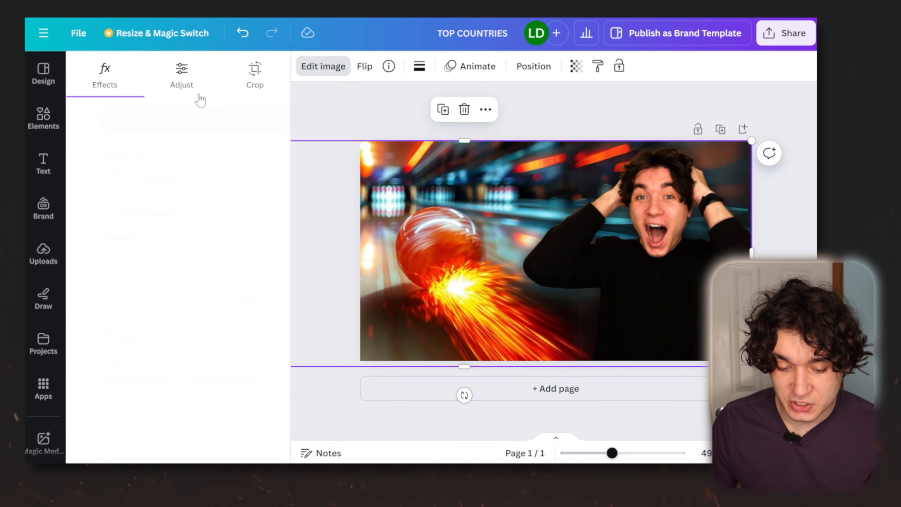
Set the bowling image's brightness to 29 and raise its contrast.
left_click(199, 95)
scroll(161, 284, "down", 3)
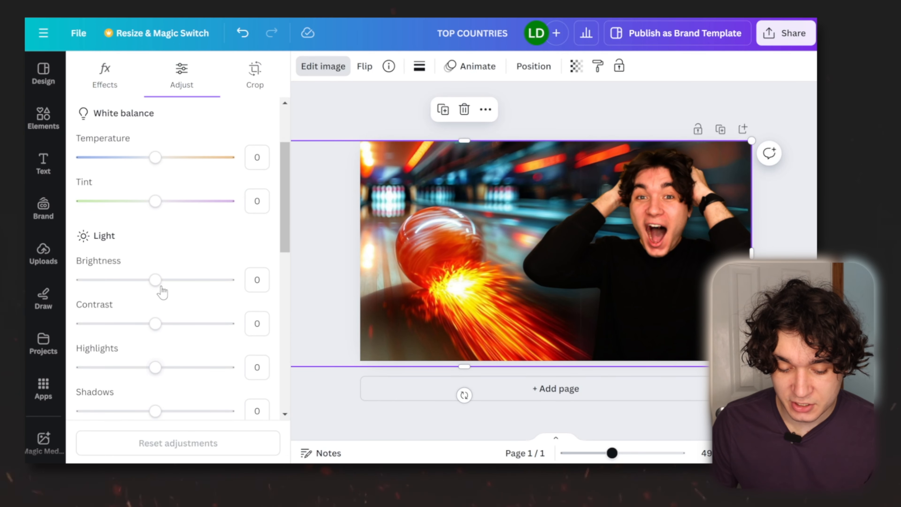
left_click(176, 281)
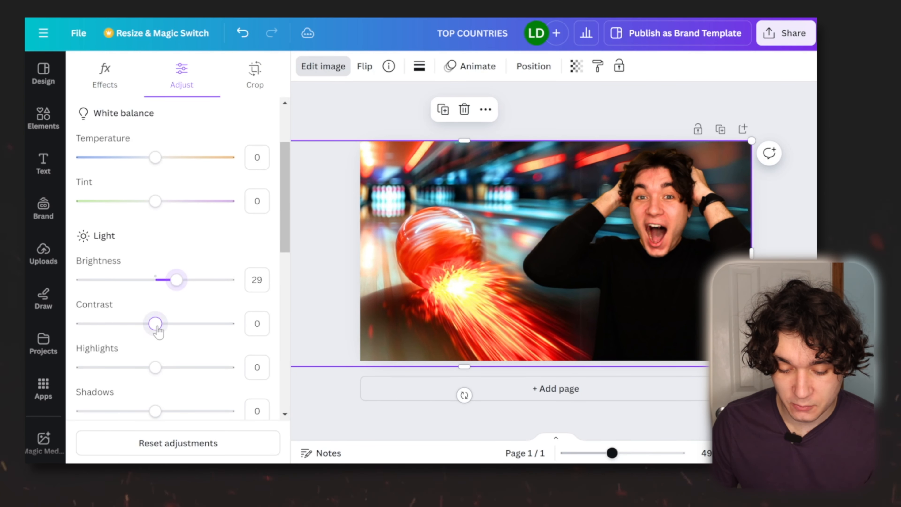
left_click_drag(157, 329, 177, 331)
Set the bowling image's sharpness to 44.
scroll(200, 271, "down", 8)
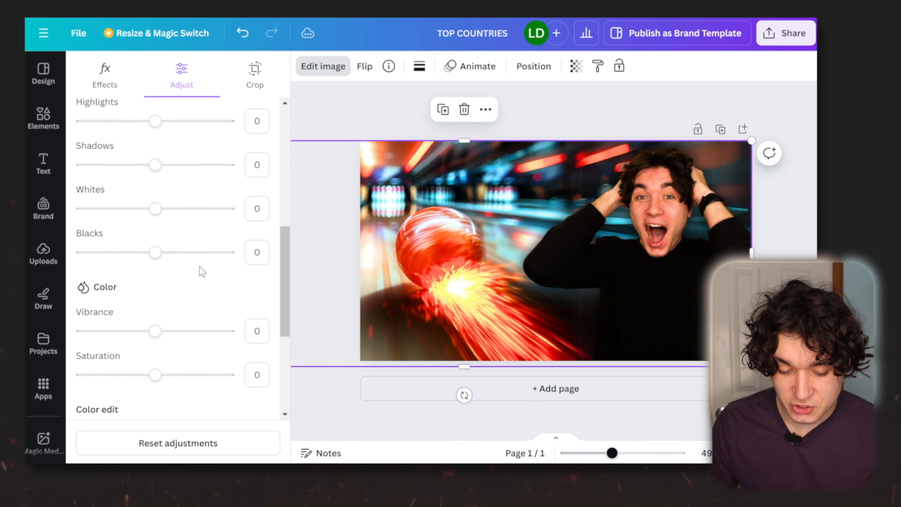
scroll(195, 273, "down", 1)
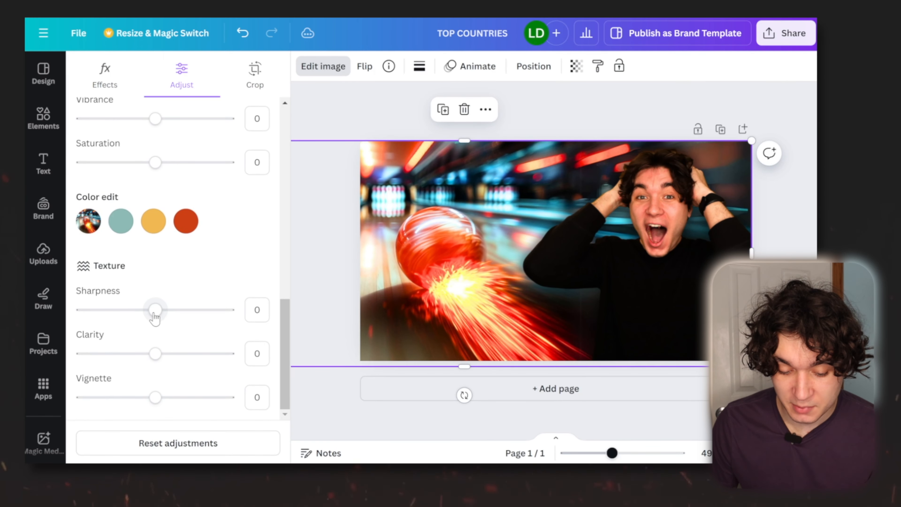
left_click_drag(172, 319, 188, 319)
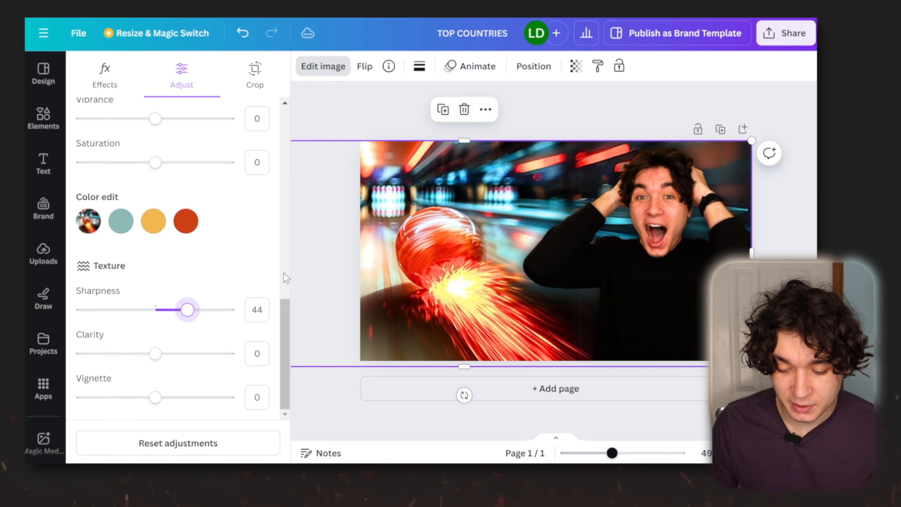